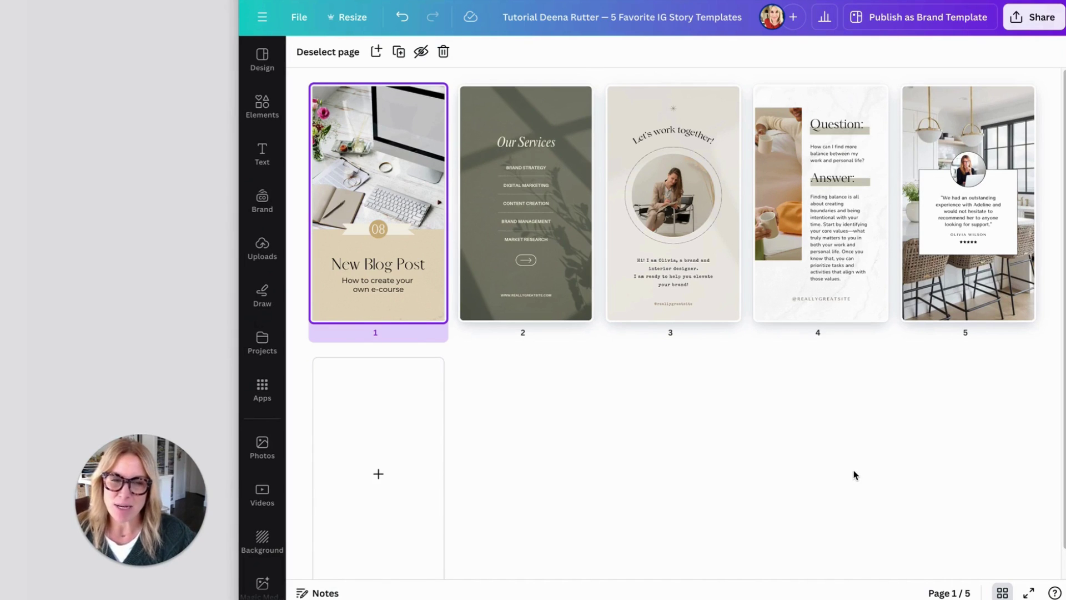
left_click(1002, 592)
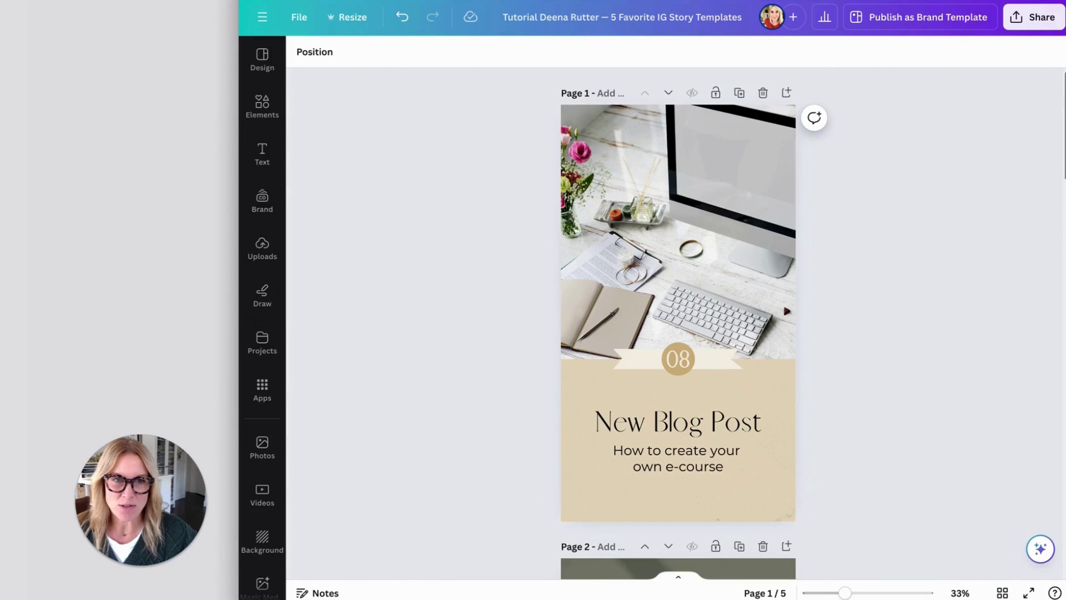
scroll(1054, 222, "down", 10)
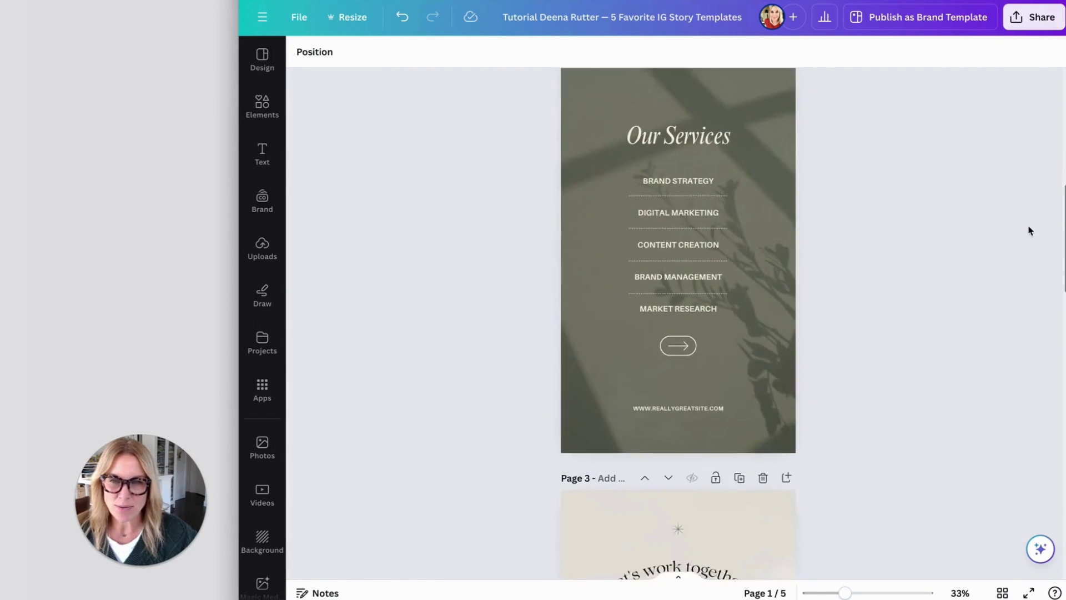
scroll(1030, 230, "down", 12)
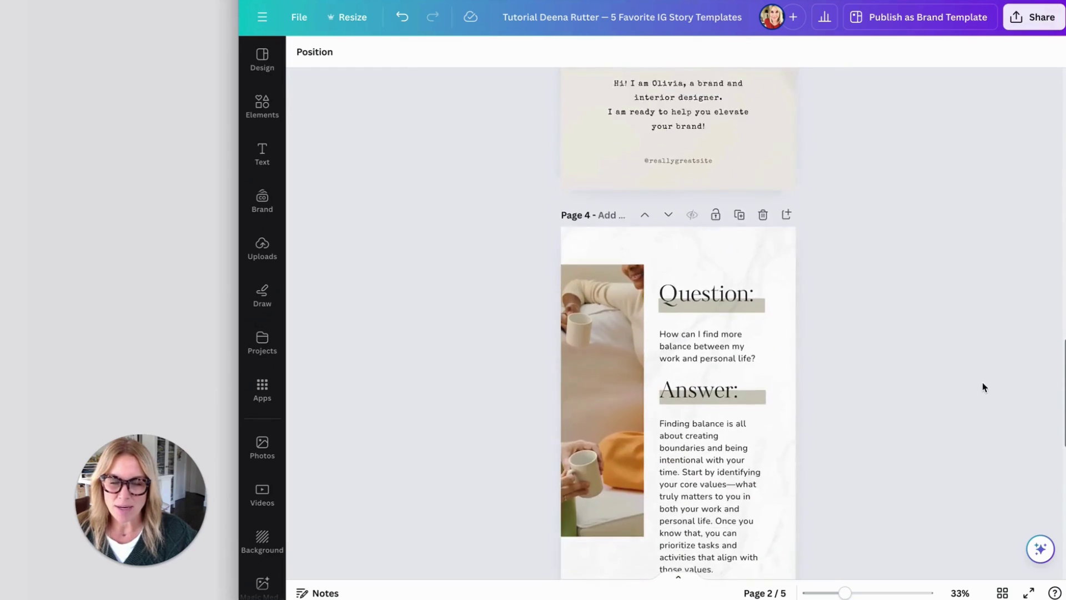
scroll(983, 387, "down", 10)
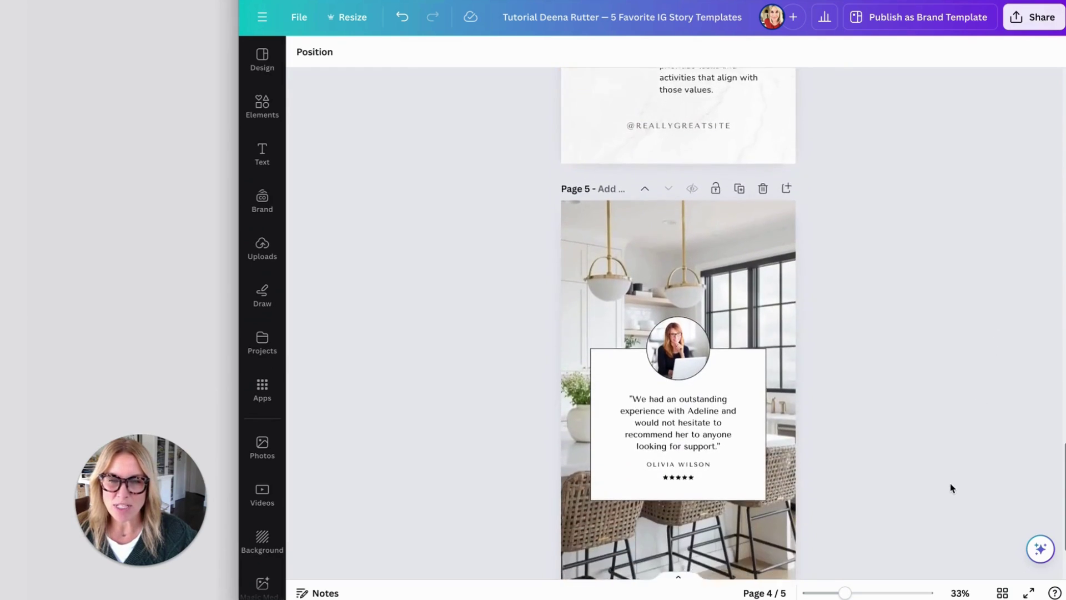
scroll(952, 488, "down", 3)
scroll(955, 438, "up", 15)
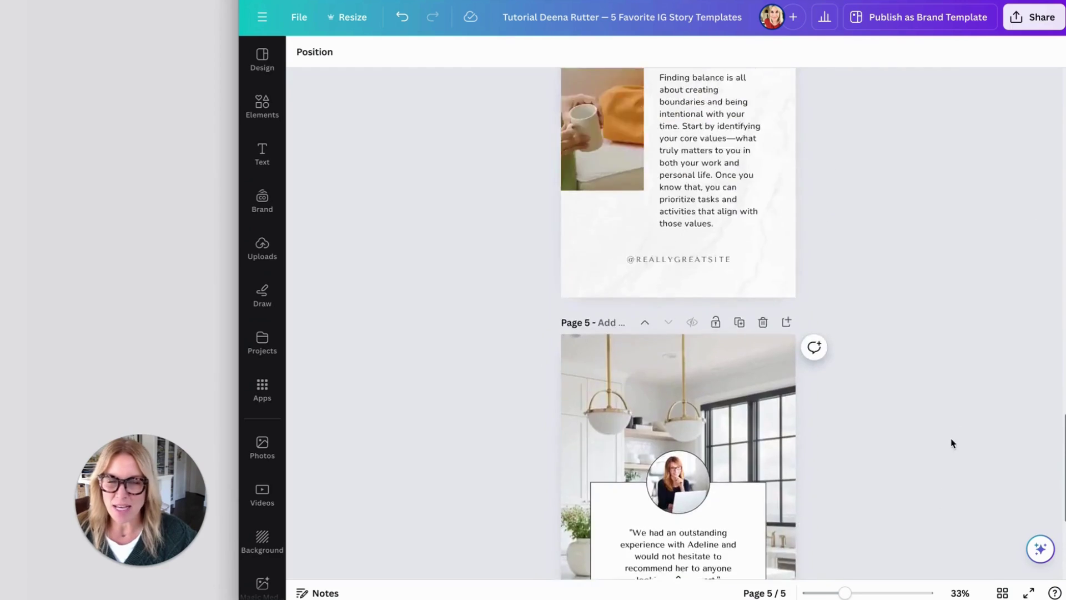
scroll(977, 111, "up", 4)
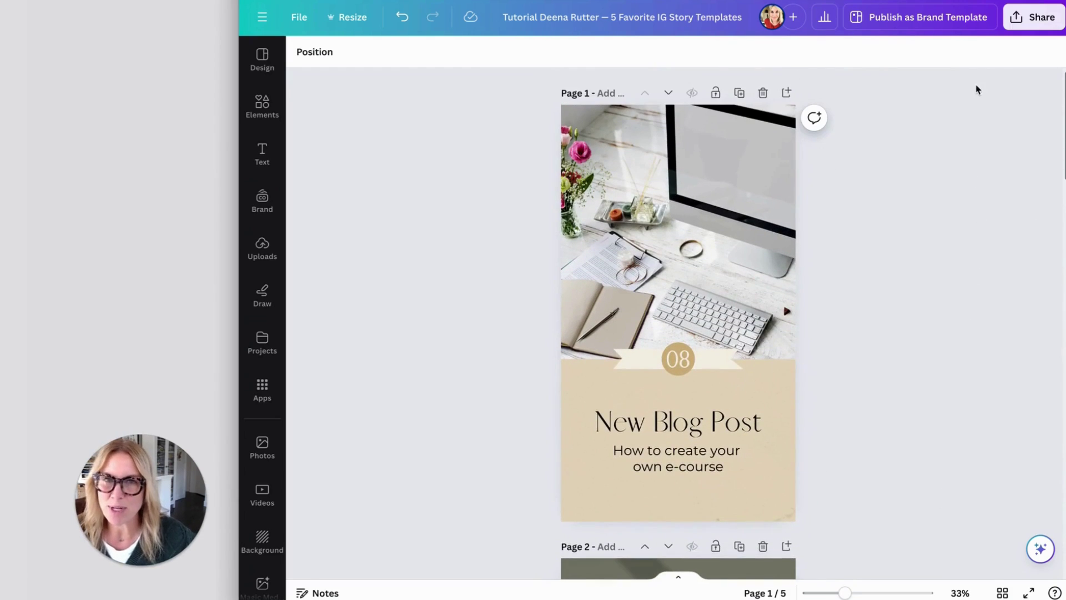
Step: Swap page 1's desk-and-computer photo for the uploaded sewing-desk image of a woman sketching
left_click(641, 258)
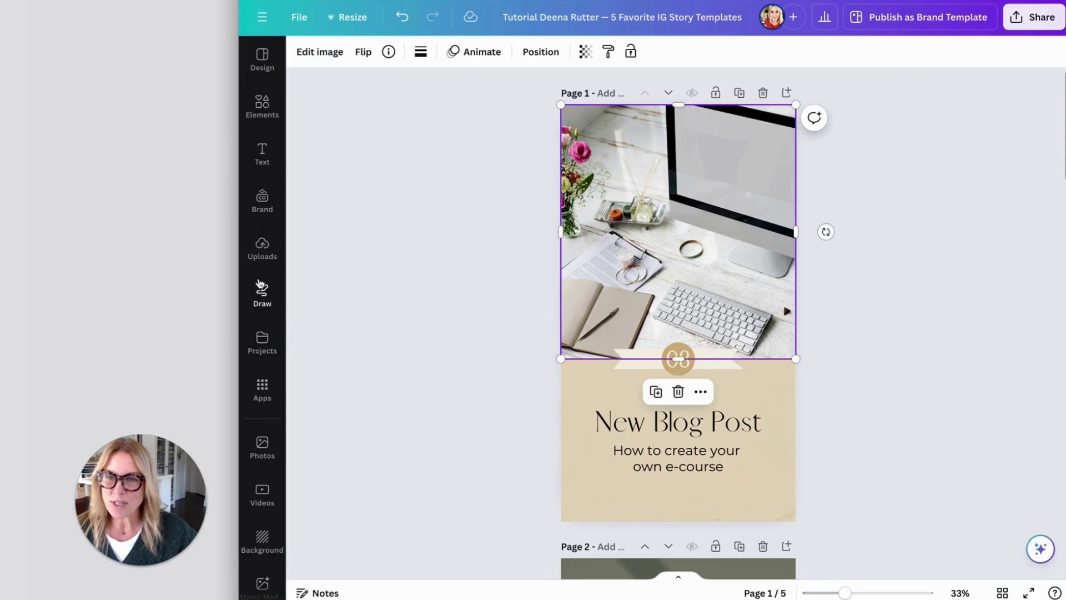
left_click(256, 252)
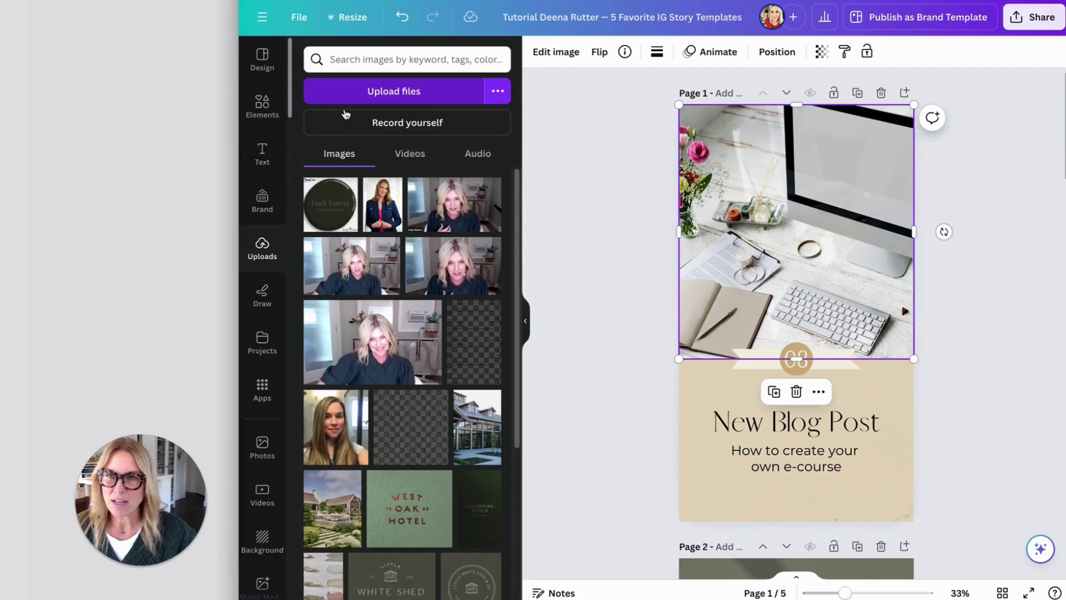
left_click(437, 93)
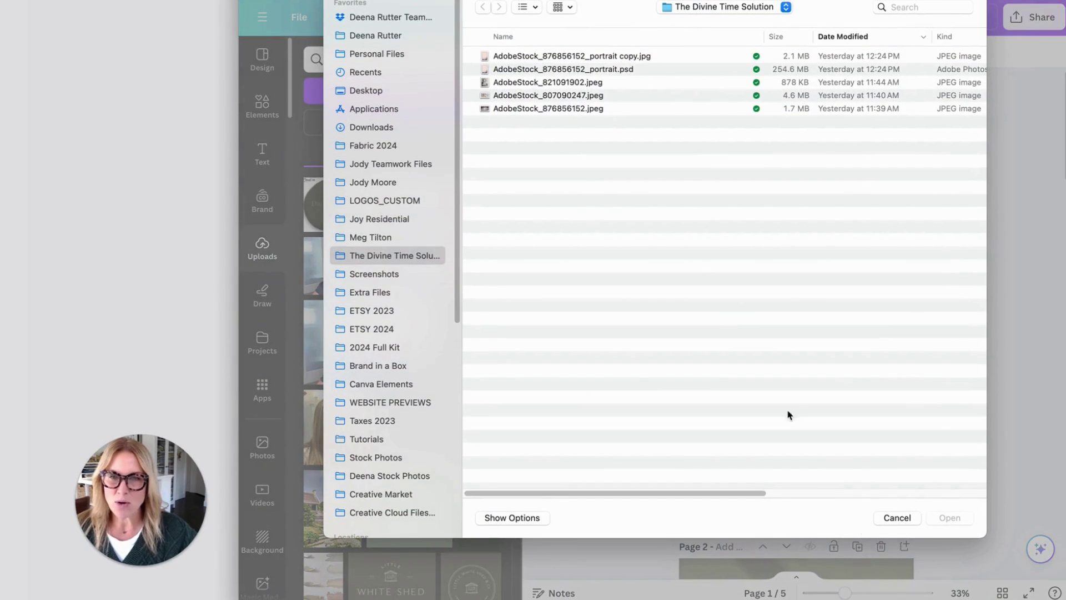
left_click(898, 519)
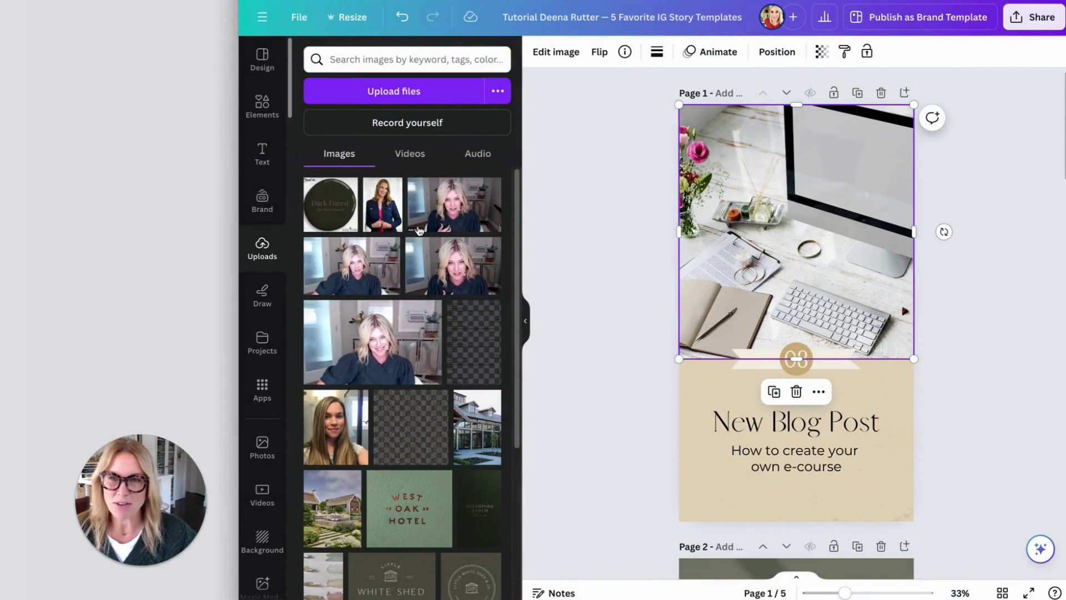
scroll(509, 444, "down", 6)
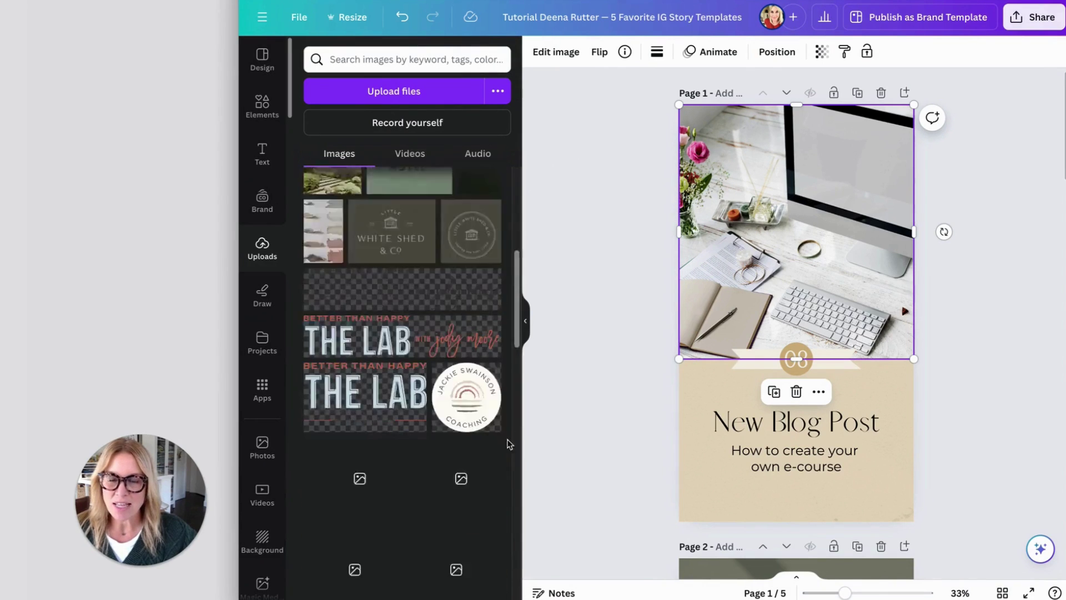
scroll(509, 444, "down", 10)
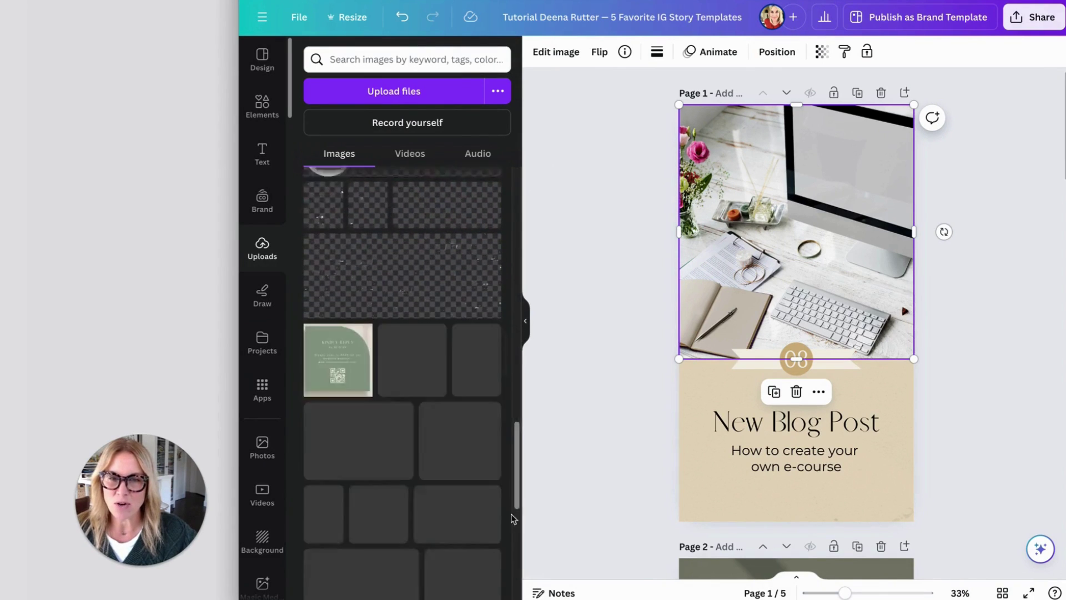
scroll(513, 519, "down", 5)
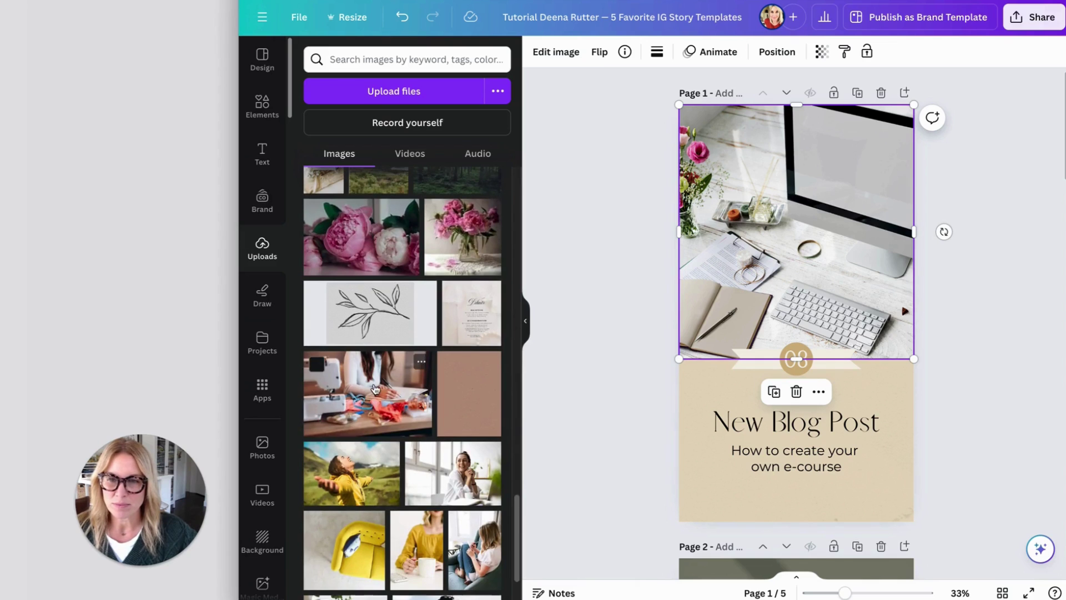
left_click_drag(374, 388, 710, 250)
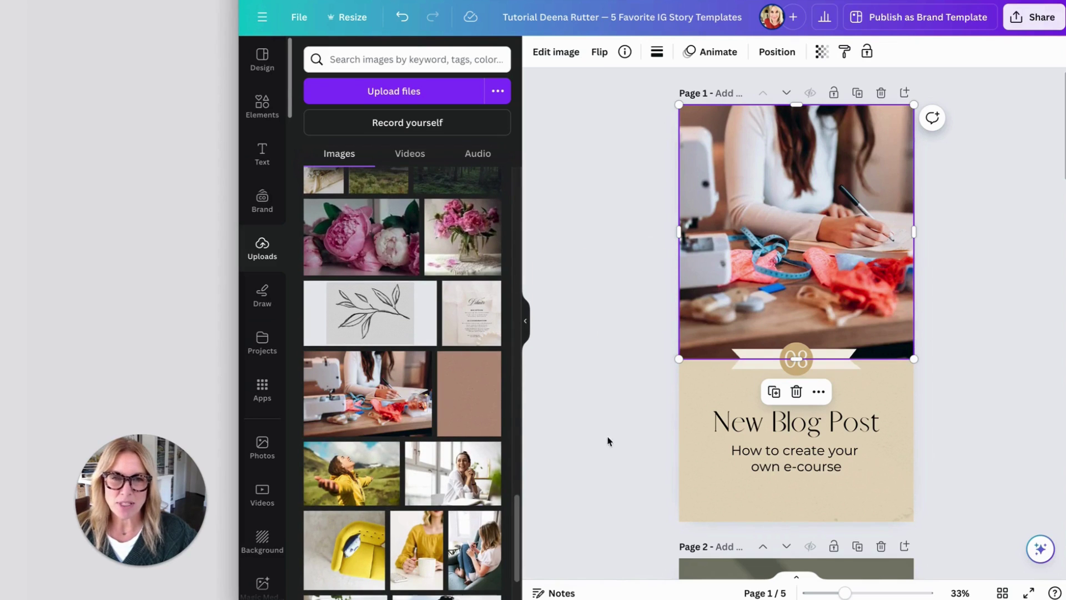
left_click(645, 383)
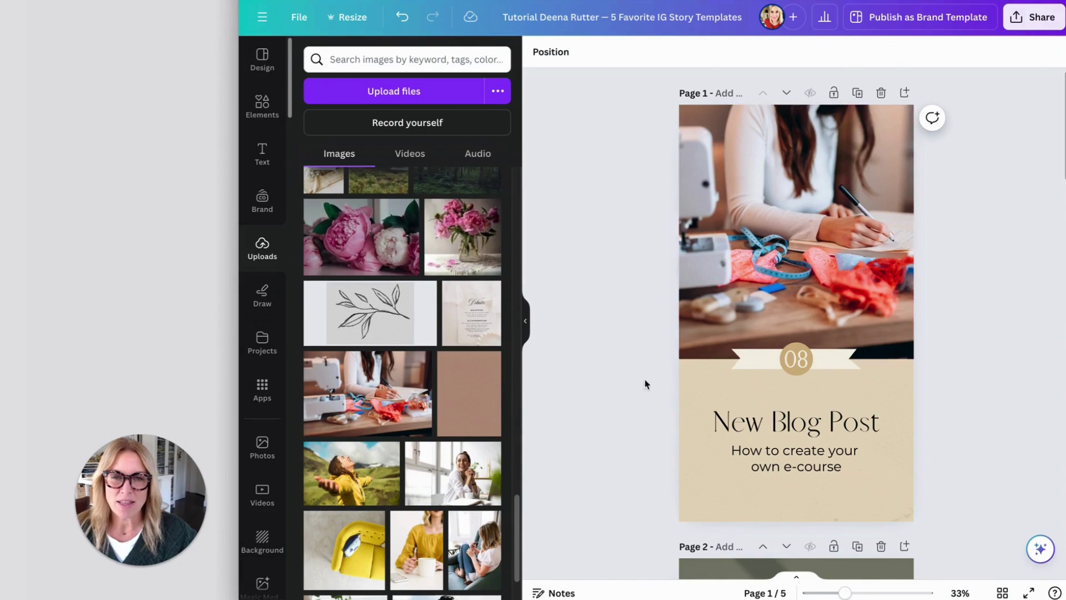
Step: Crop page 1's sewing-desk photo tighter, enlarging it to frame the hands, sketch and fabric scraps
left_click(789, 258)
double_click(788, 222)
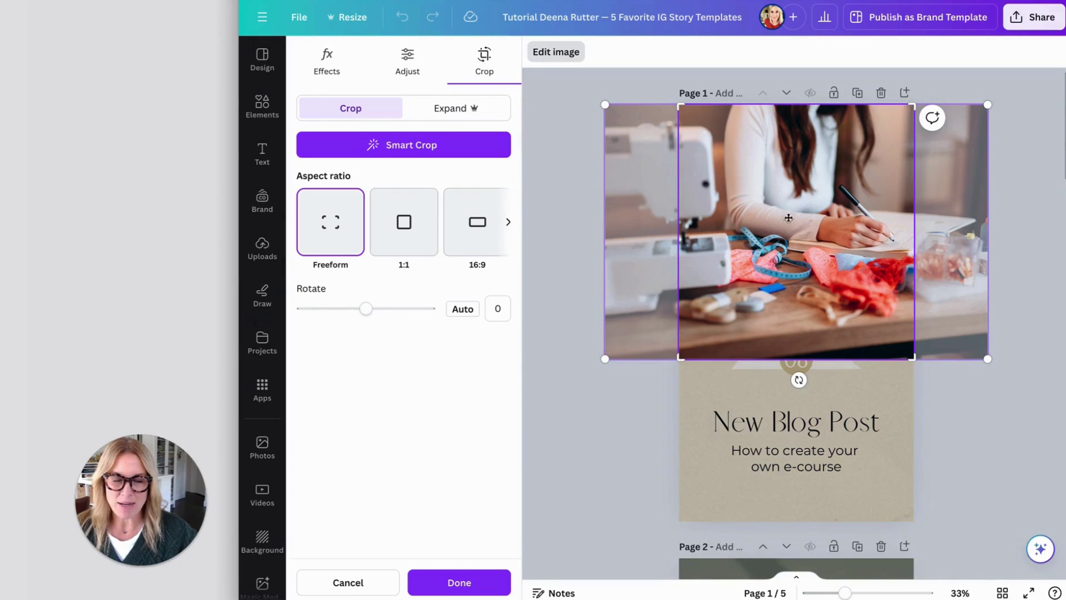
mouse_move(811, 219)
left_mouse_down()
mouse_move(748, 213)
mouse_move(794, 213)
left_mouse_up()
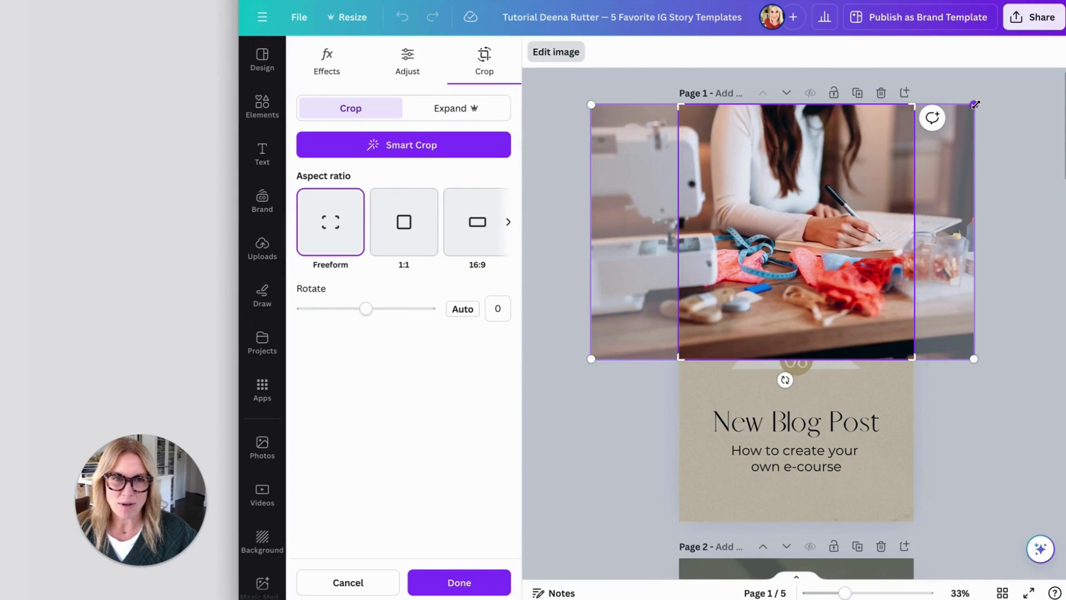
left_click_drag(975, 104, 1038, 68)
left_click_drag(980, 185, 906, 228)
left_click(705, 417)
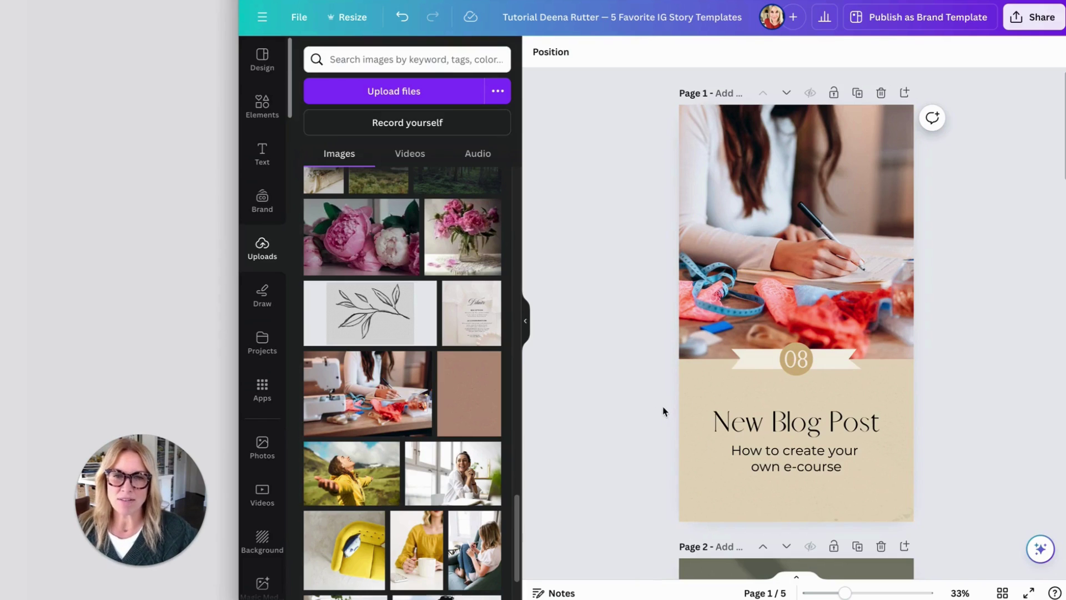
Step: Change the beige background behind the title to the light grey brand colour across all pages
left_click(710, 382)
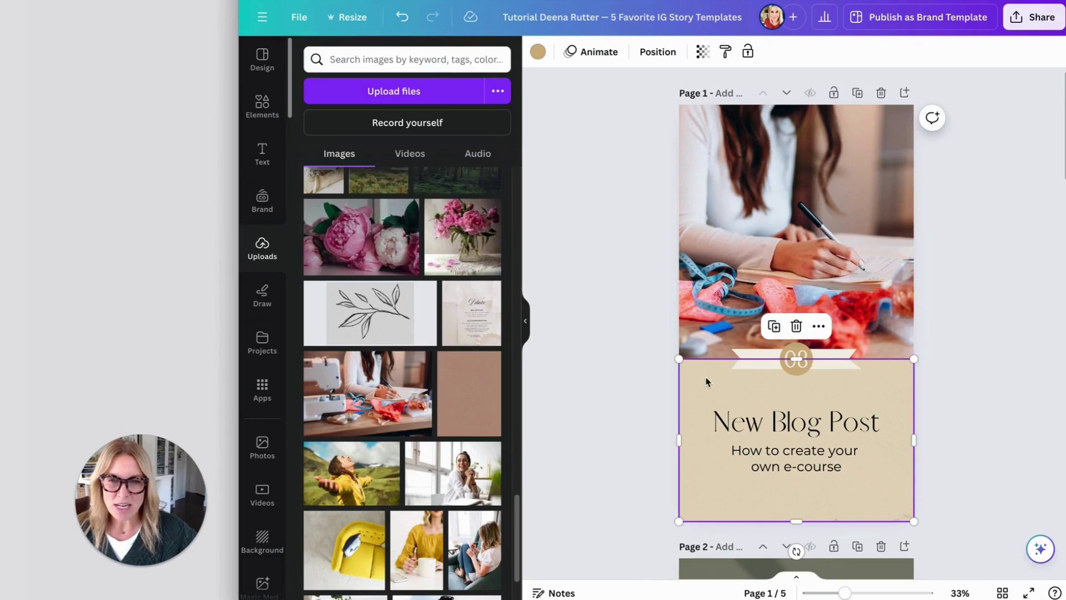
left_click(538, 53)
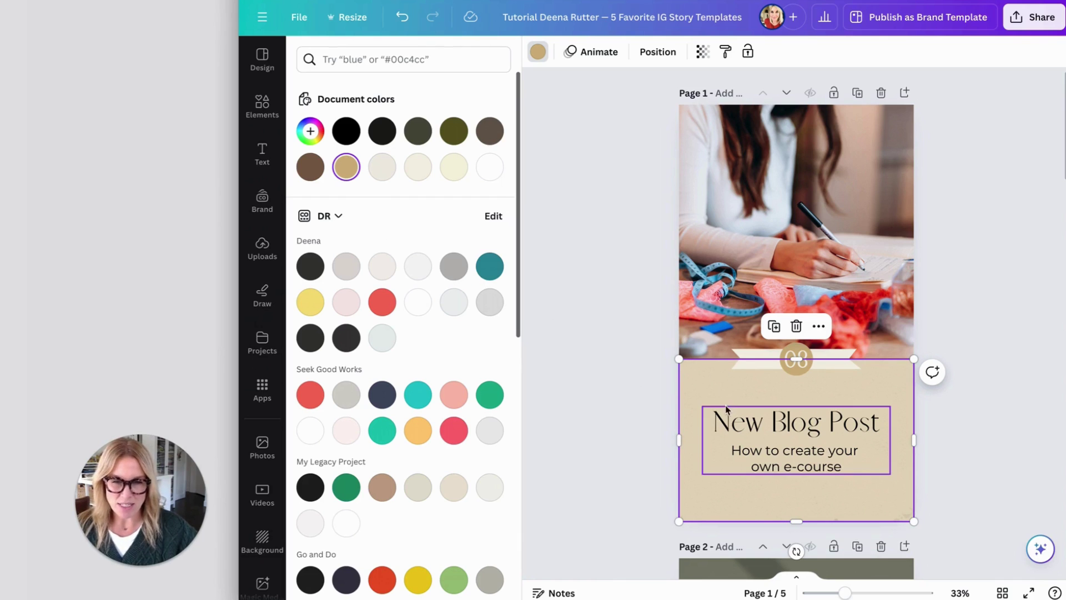
left_click(347, 270)
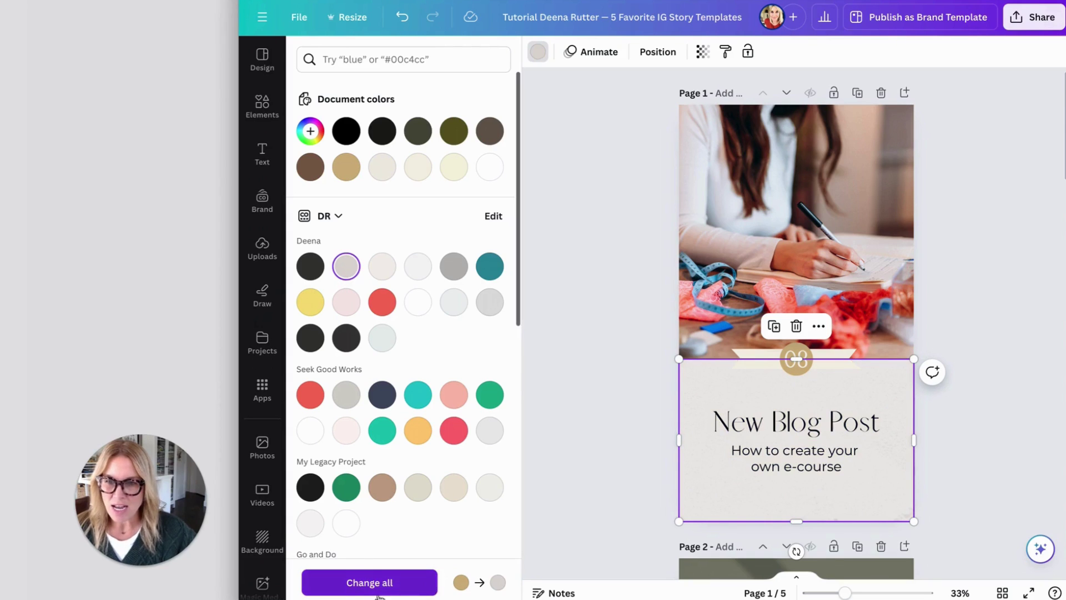
left_click(380, 584)
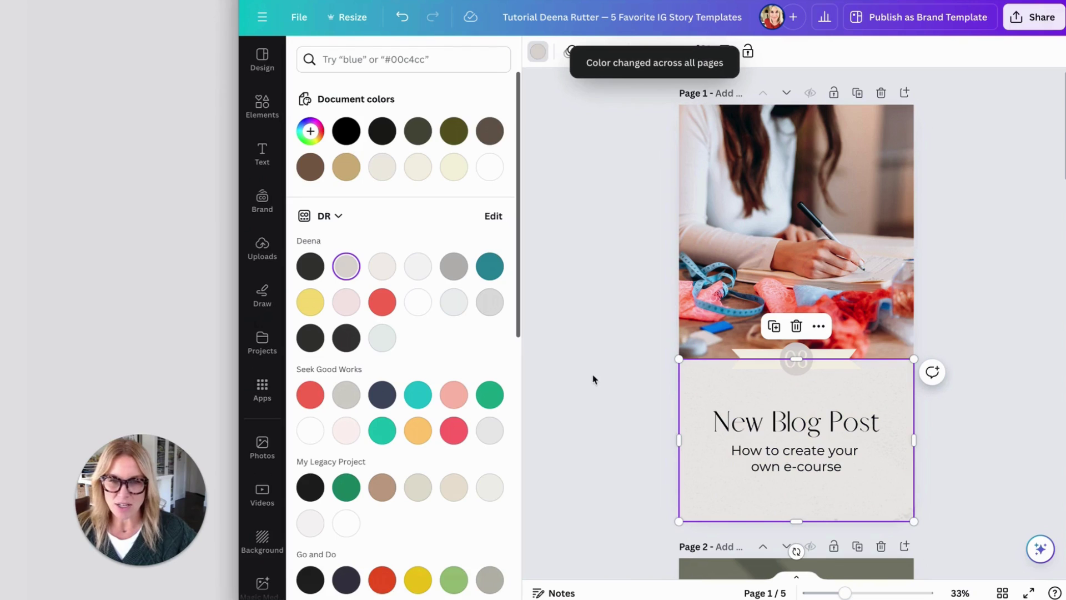
left_click(771, 395)
left_click(797, 357)
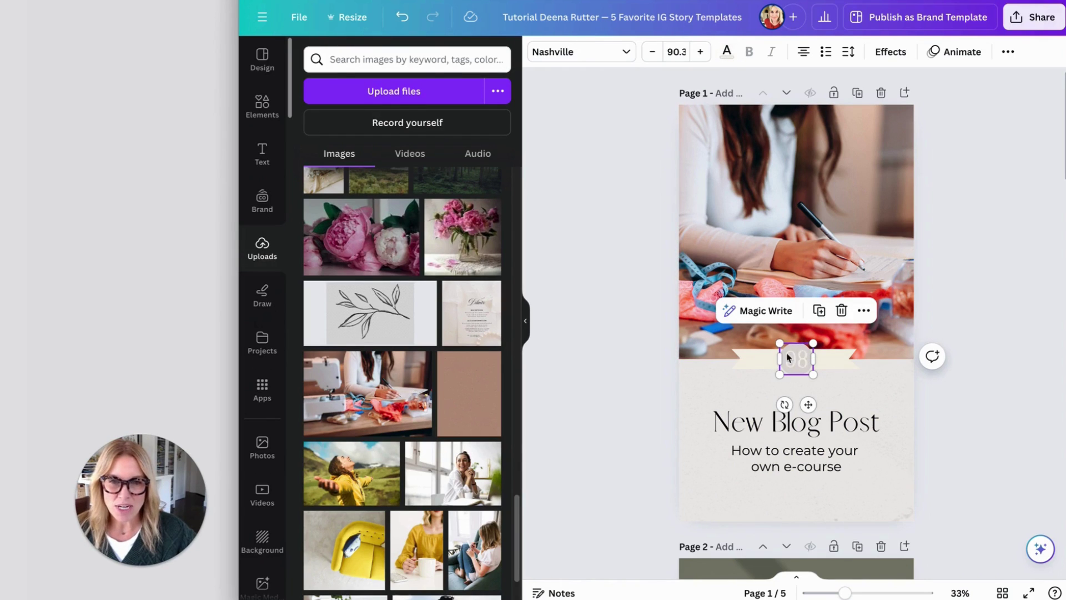
Step: Open page 1's layers list through the 08 text's Position options and select the circle layer
left_click(642, 372)
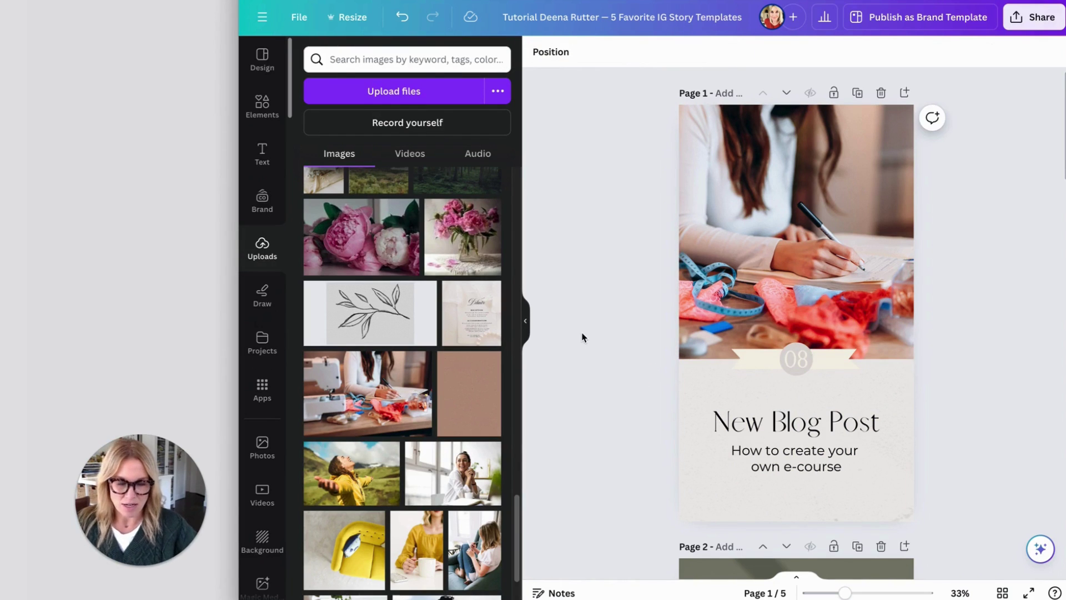
scroll(582, 337, "up", 3)
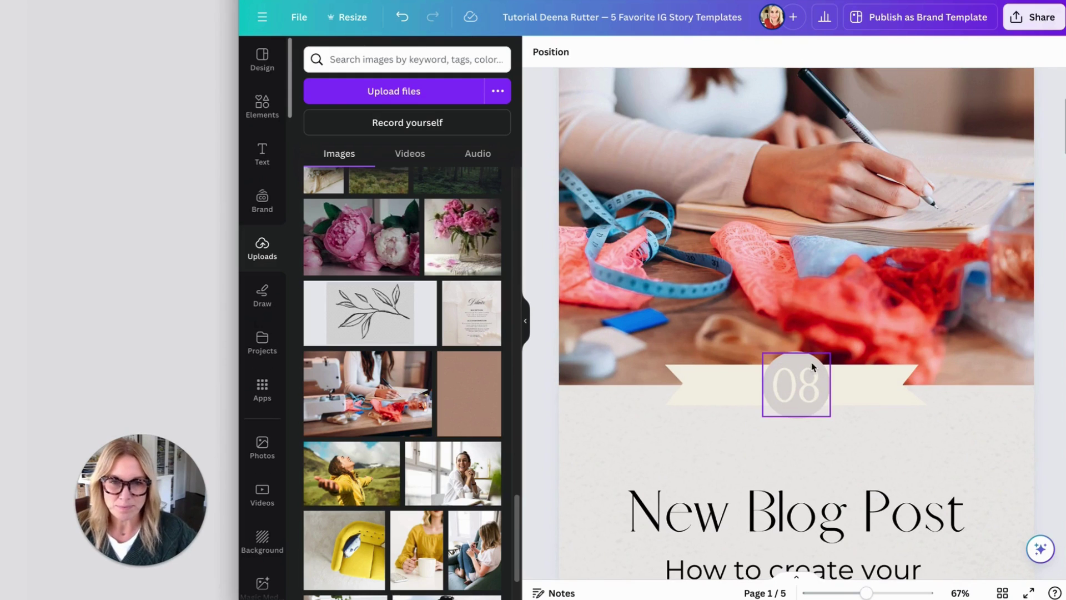
left_click(797, 355)
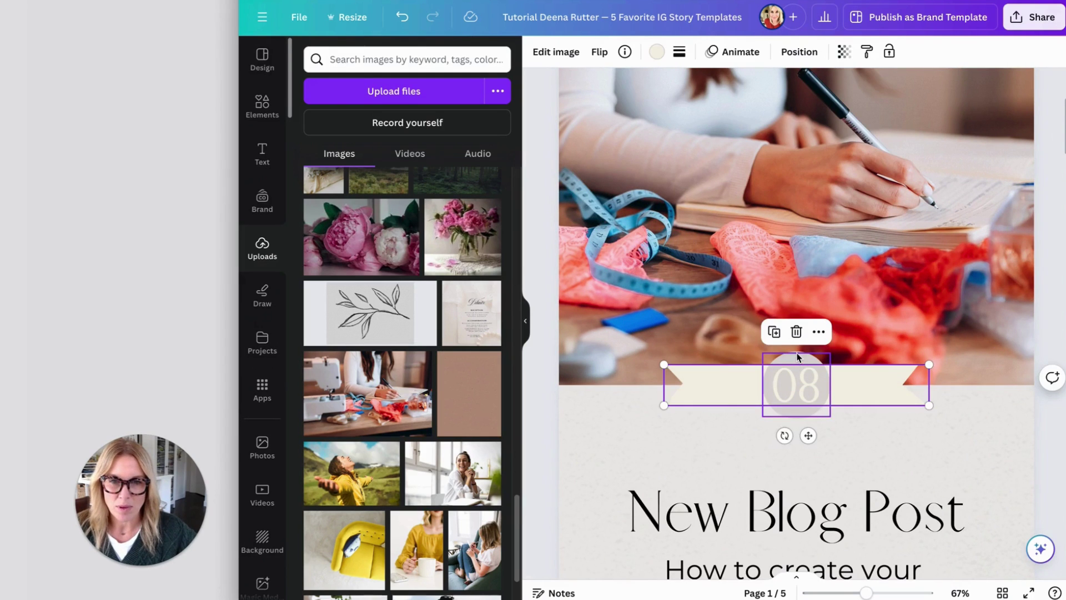
left_click(797, 358)
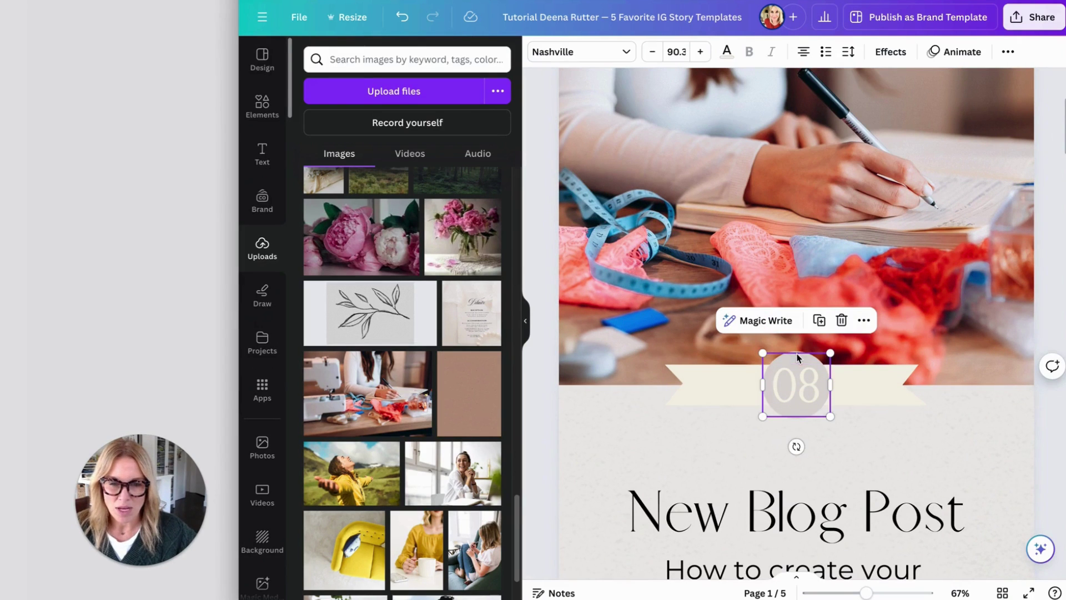
left_click(1007, 53)
left_click(911, 83)
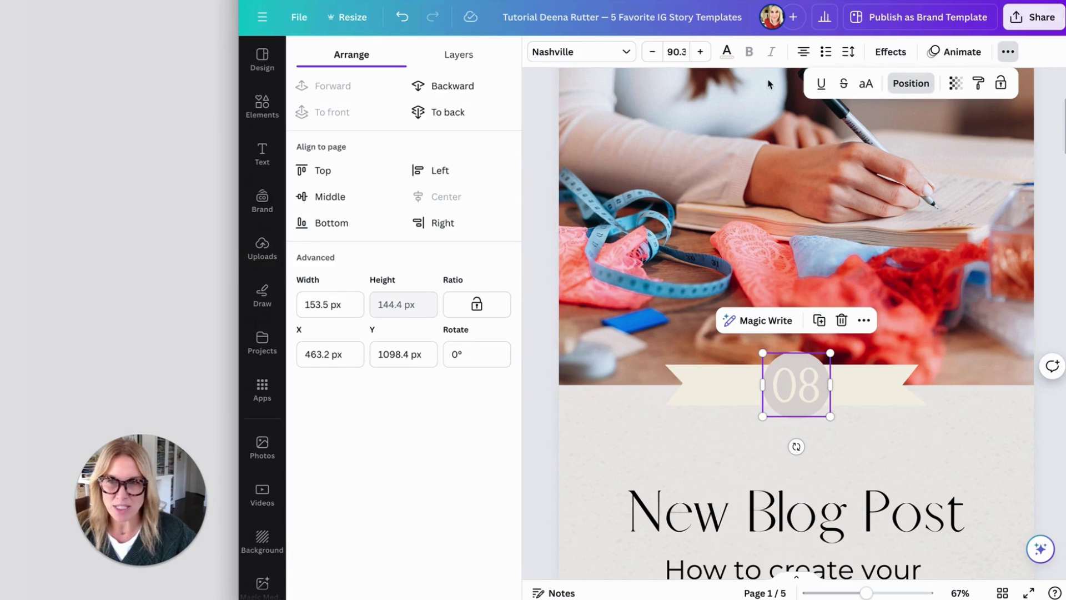
left_click(458, 54)
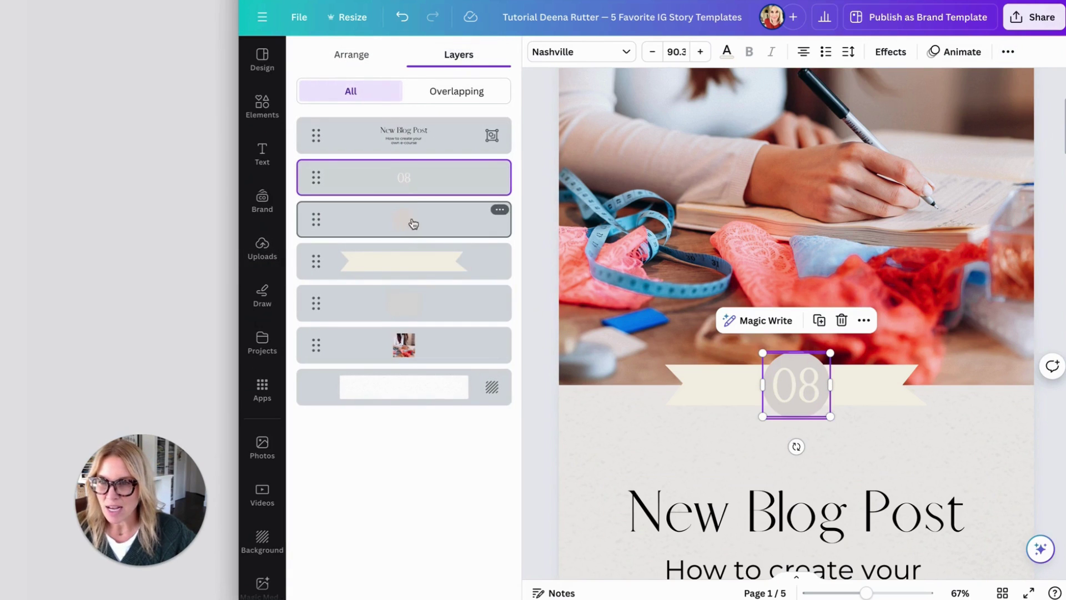
left_click(401, 223)
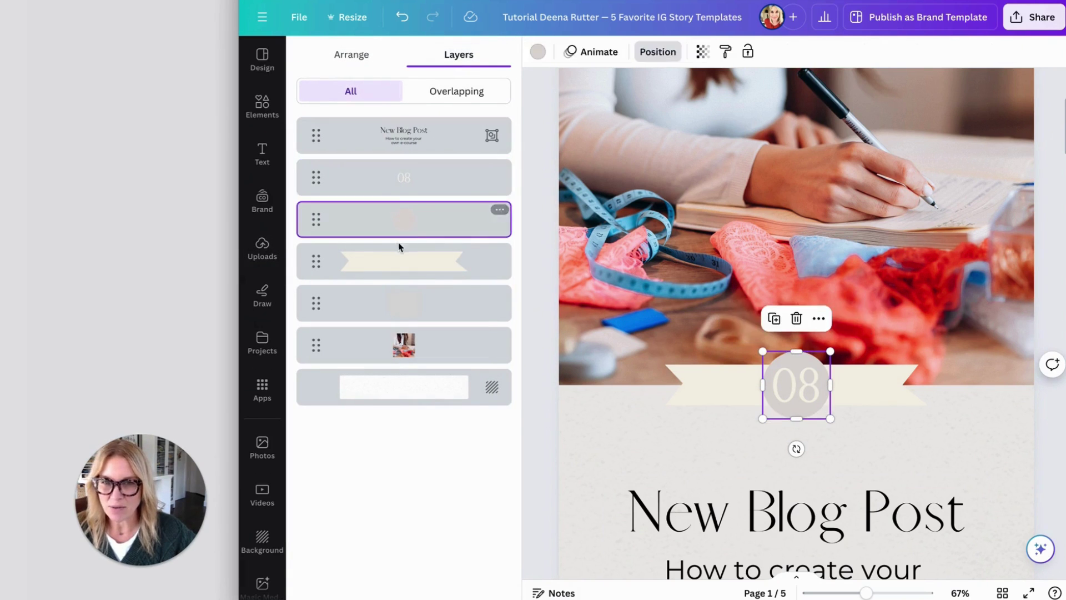
Step: Make the circle behind 08 brand red and the ribbon banner dark charcoal
left_click(538, 52)
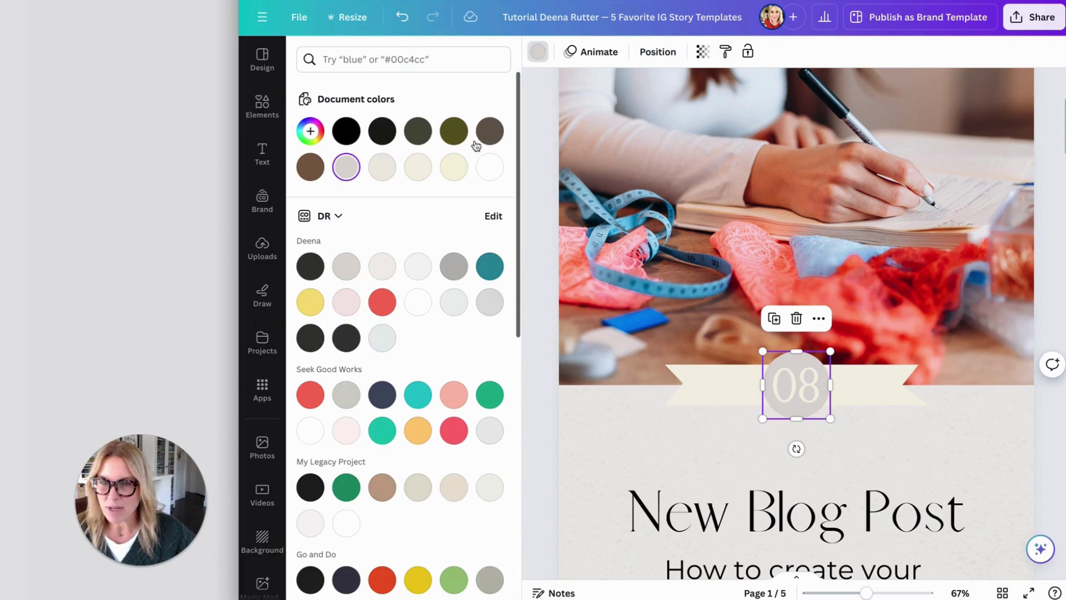
left_click(382, 307)
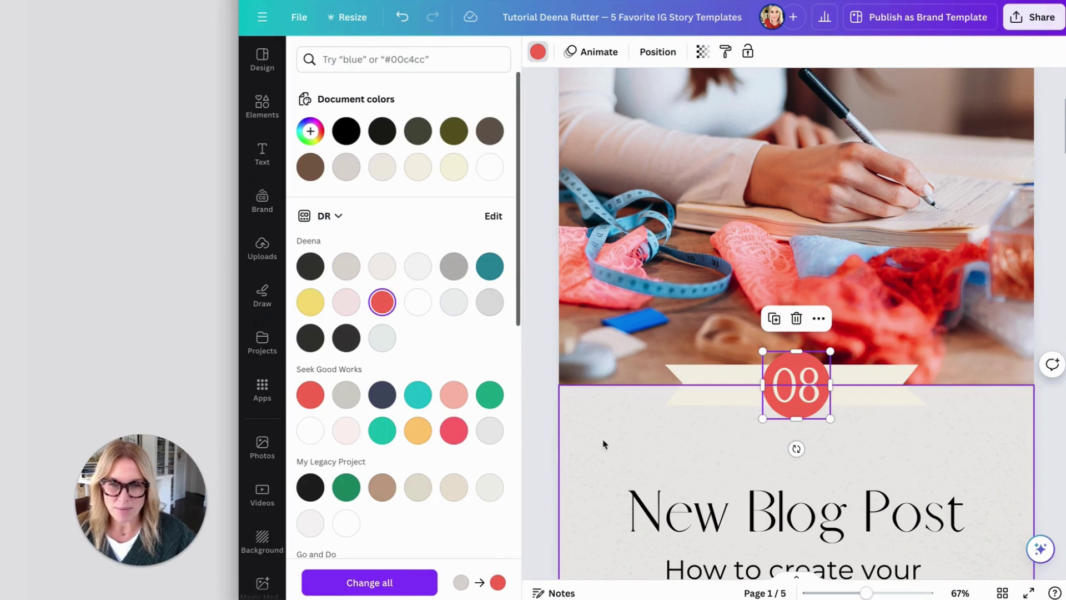
left_click(711, 383)
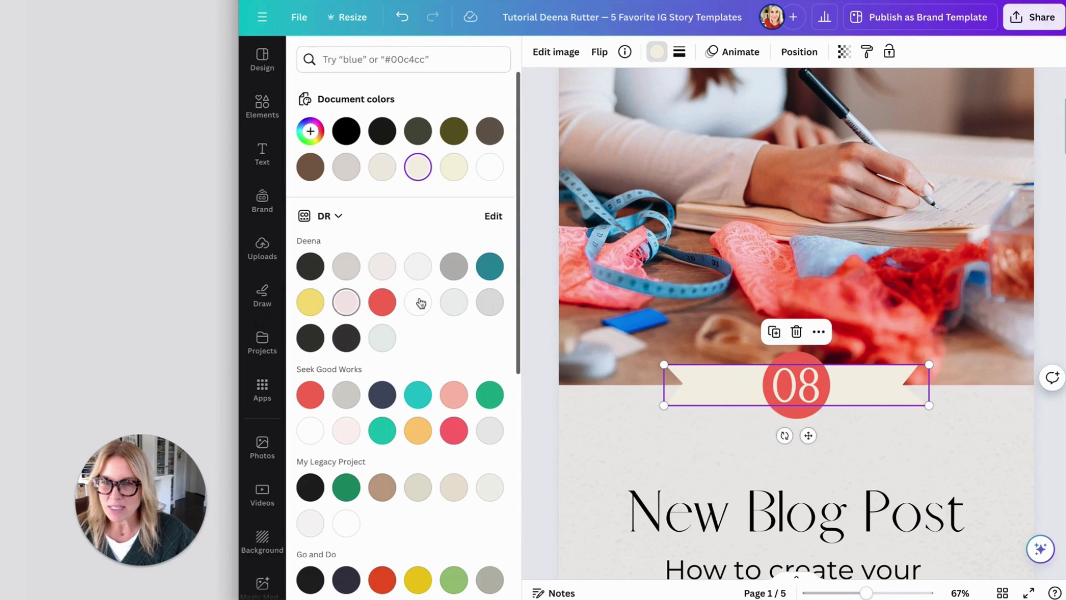
left_click(310, 302)
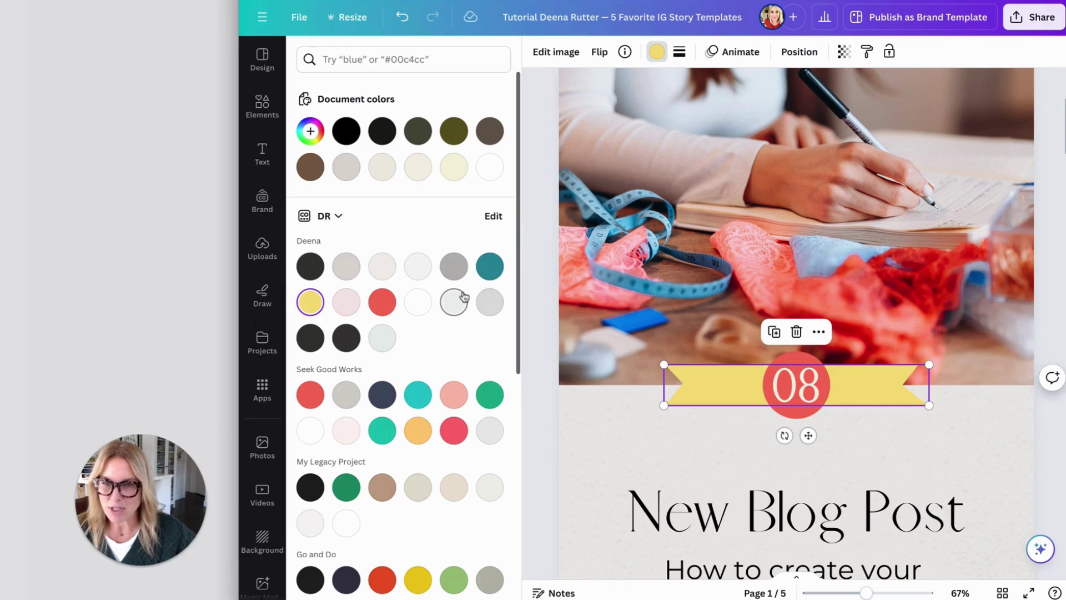
left_click(310, 265)
Step: Give page 2 a dark charcoal background and page 3 a light brand-colour background
scroll(891, 150, "down", 10)
left_click(792, 142)
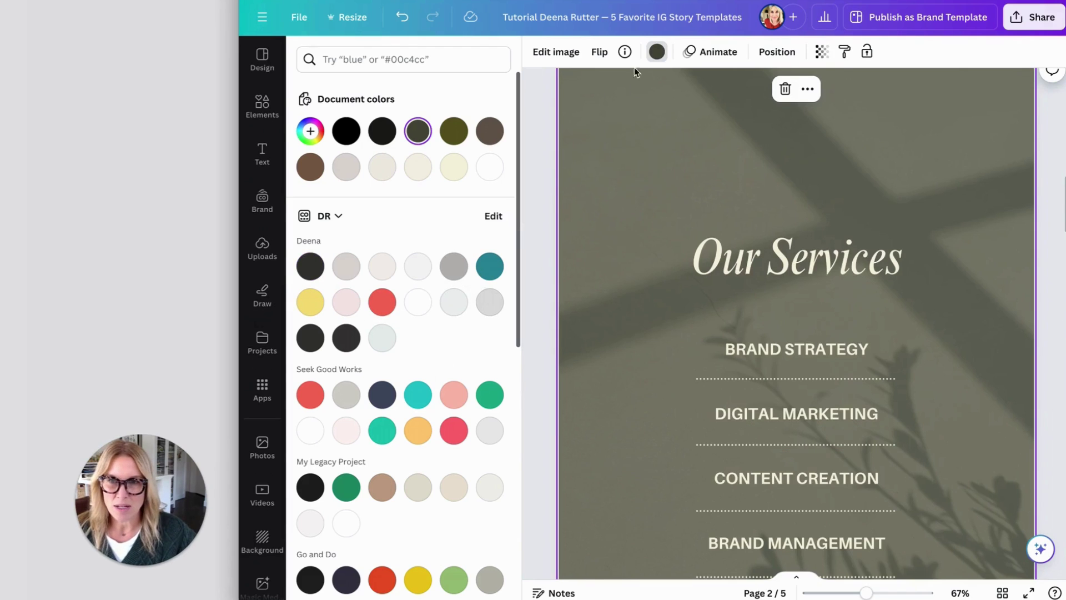
left_click(310, 266)
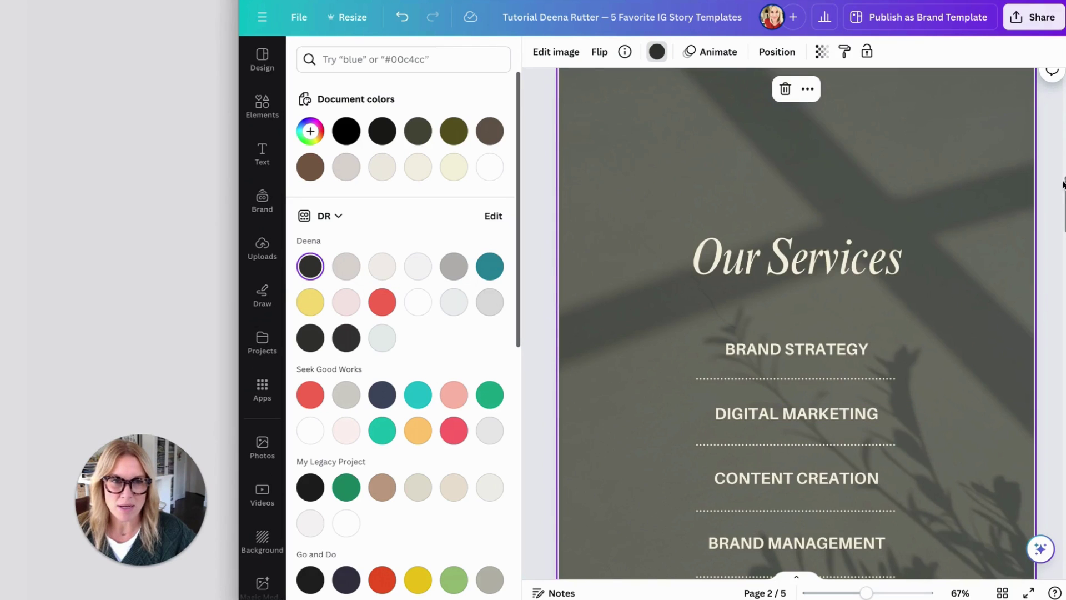
left_click_drag(1062, 183, 1047, 311)
left_click(989, 353)
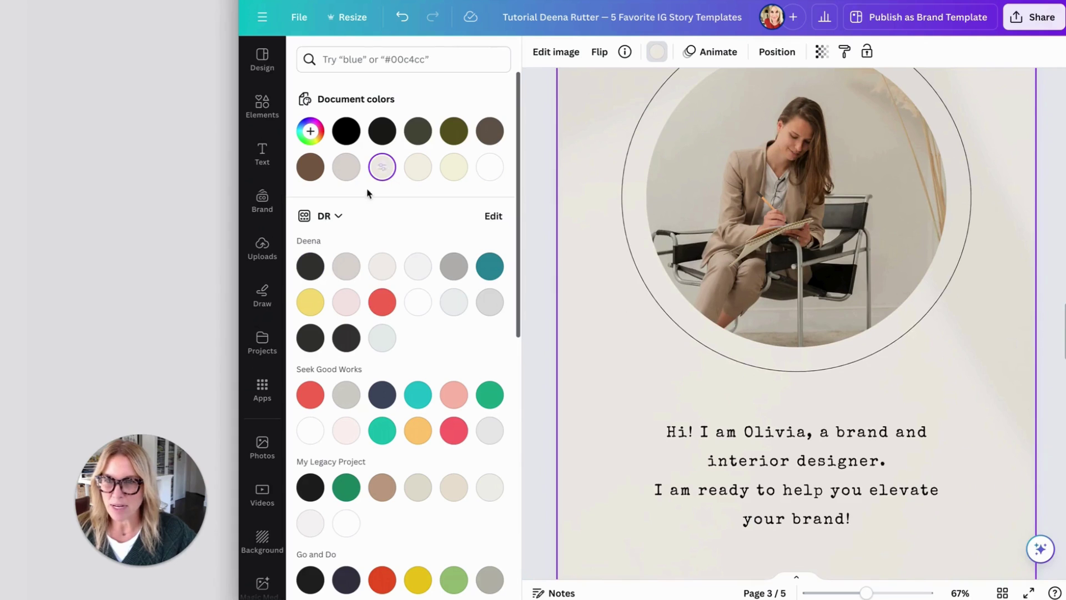
left_click(382, 266)
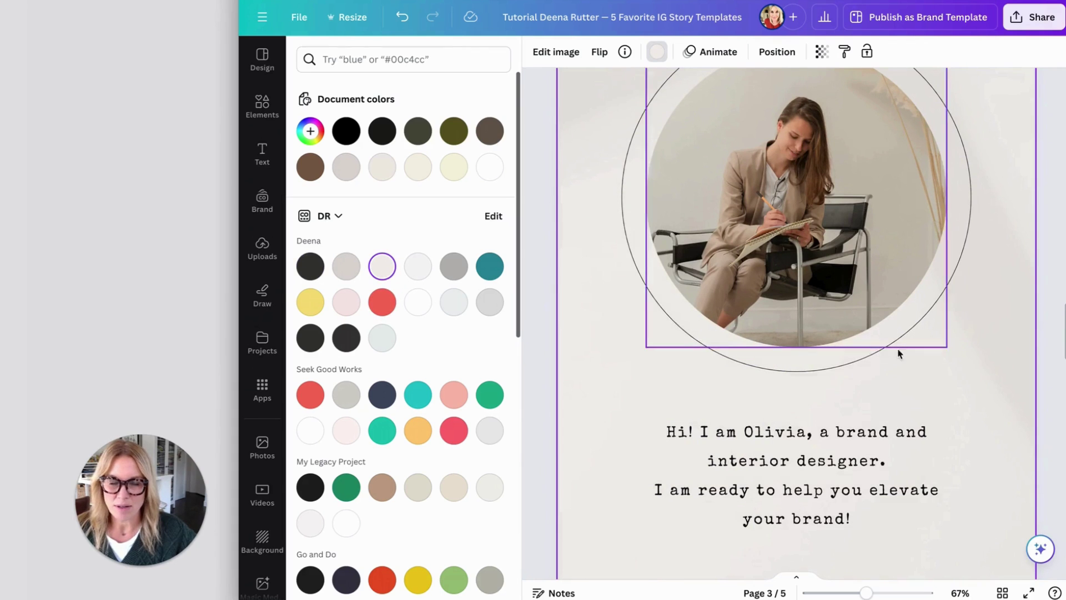
Step: Turn the Question and Answer bars grey, then view all pages as a grid
left_click_drag(1054, 331, 1053, 397)
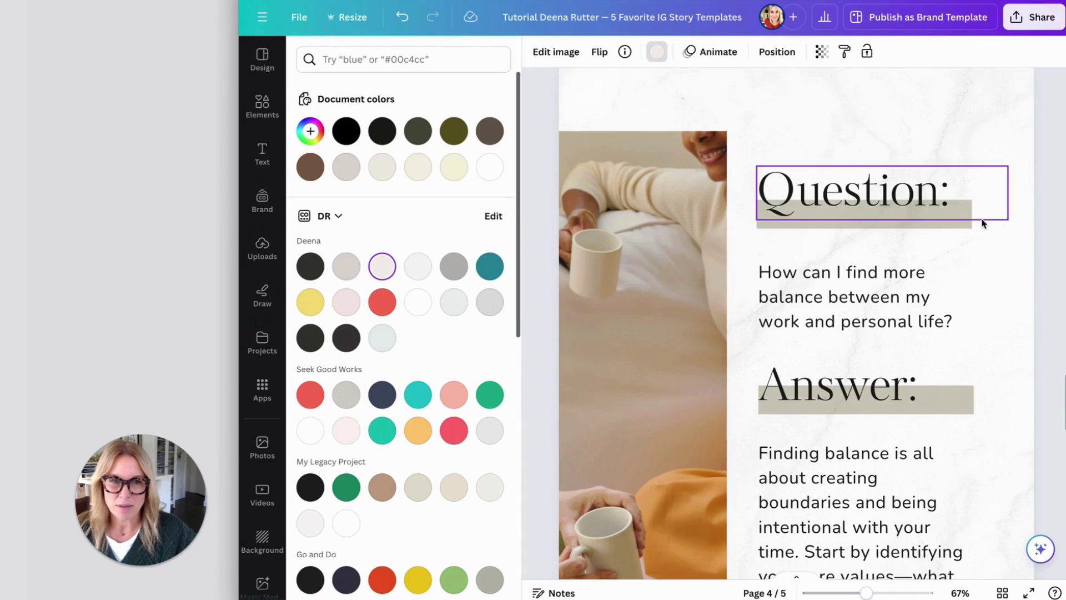
left_click(963, 226)
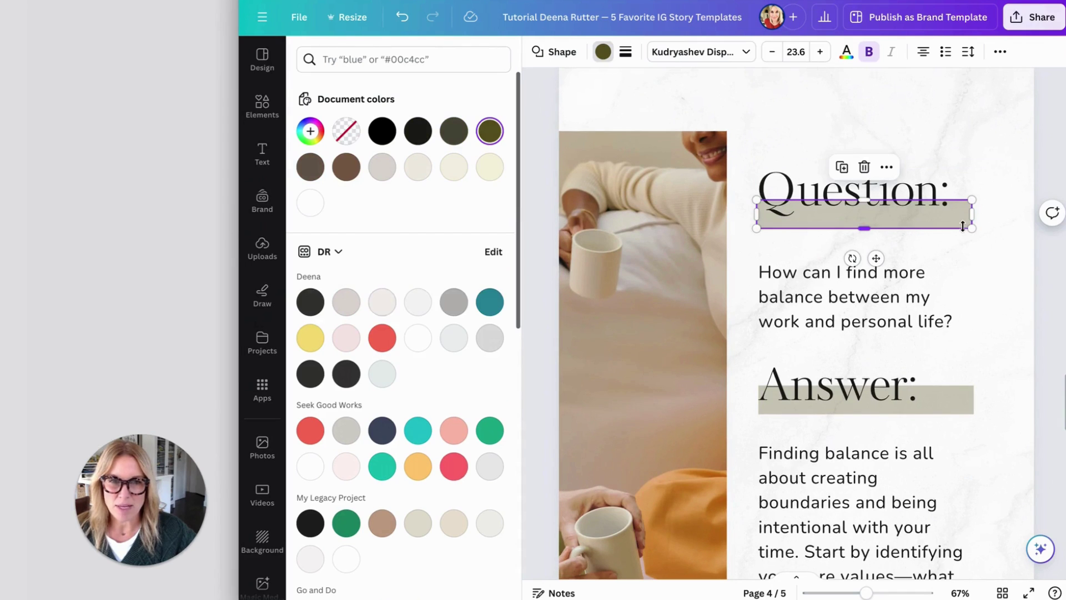
left_click(453, 301)
left_click(971, 410)
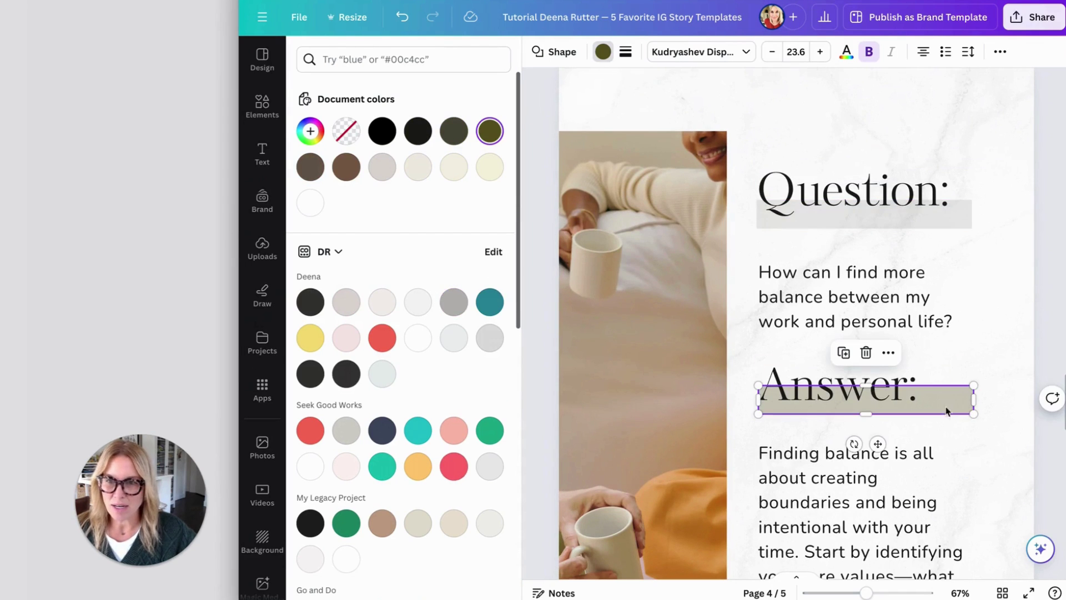
left_click(454, 302)
scroll(1064, 351, "up", 2)
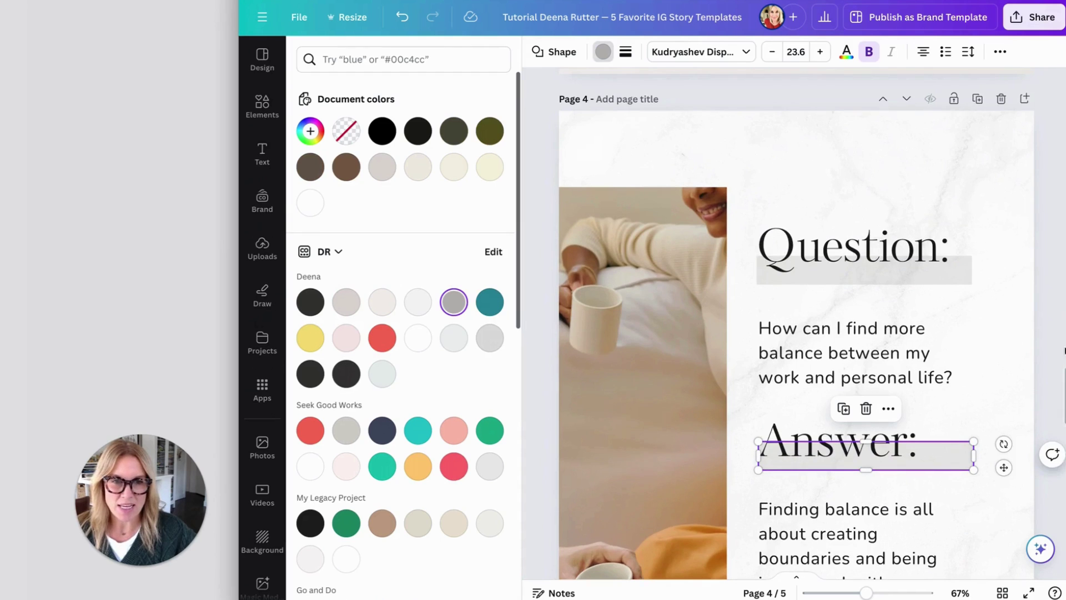
left_click_drag(1064, 371, 1050, 531)
left_click(1003, 592)
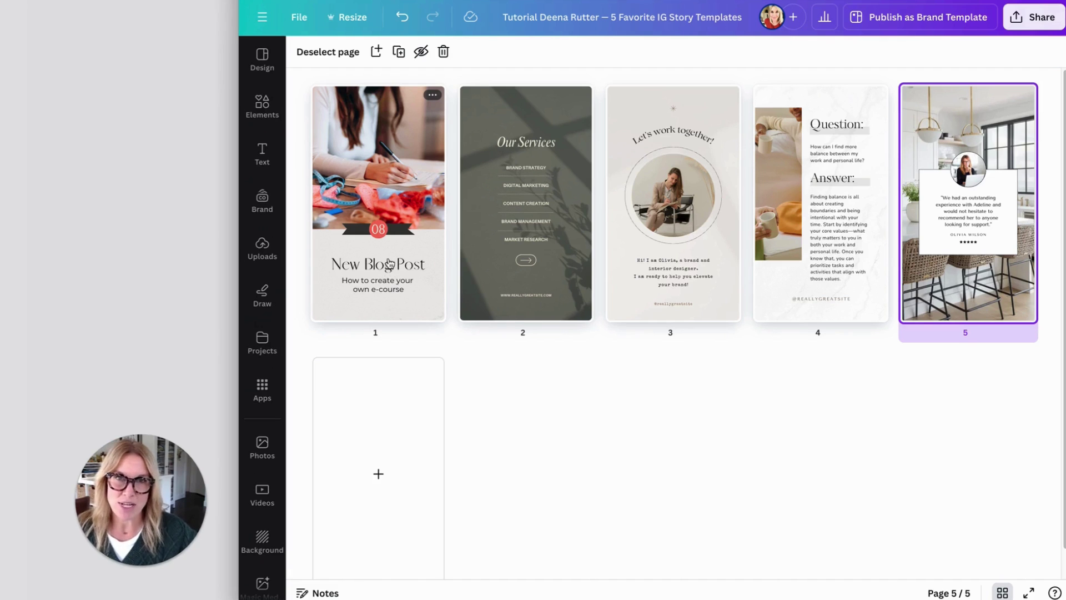
Step: Reopen the page 1 New Blog Post thumbnail in the editor from Grid view
double_click(390, 262)
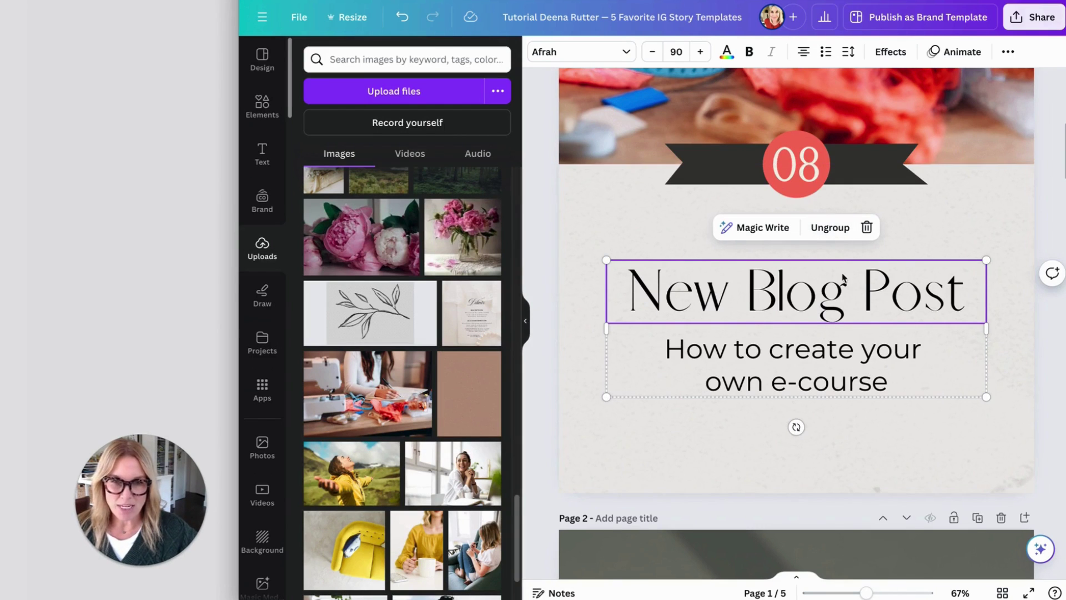
Step: Separate the title from its subtitle and set New Blog Post in the brand font Prata
left_click(837, 231)
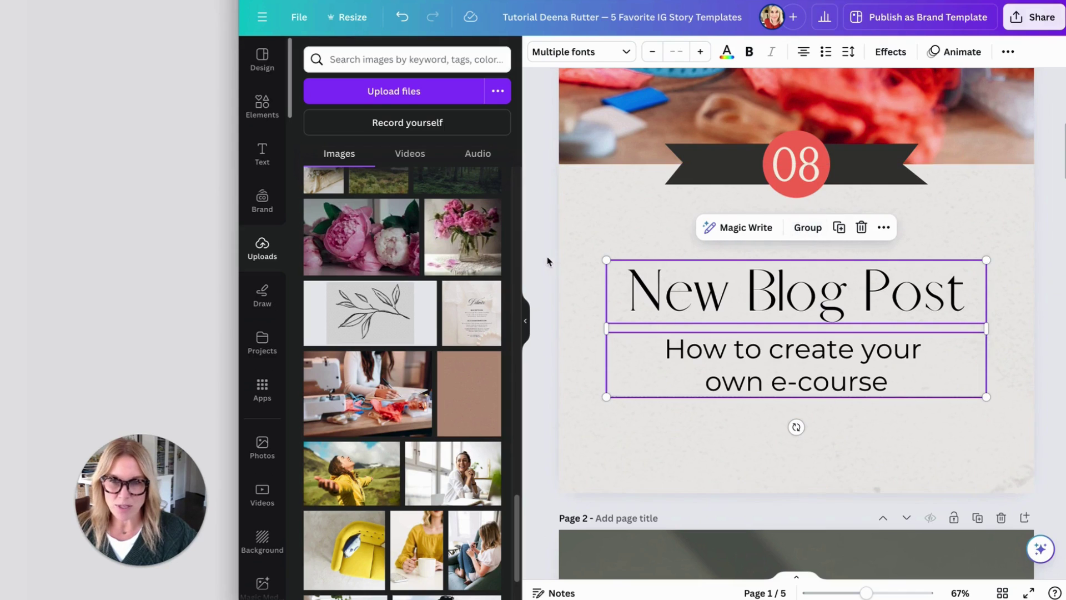
left_click(624, 313)
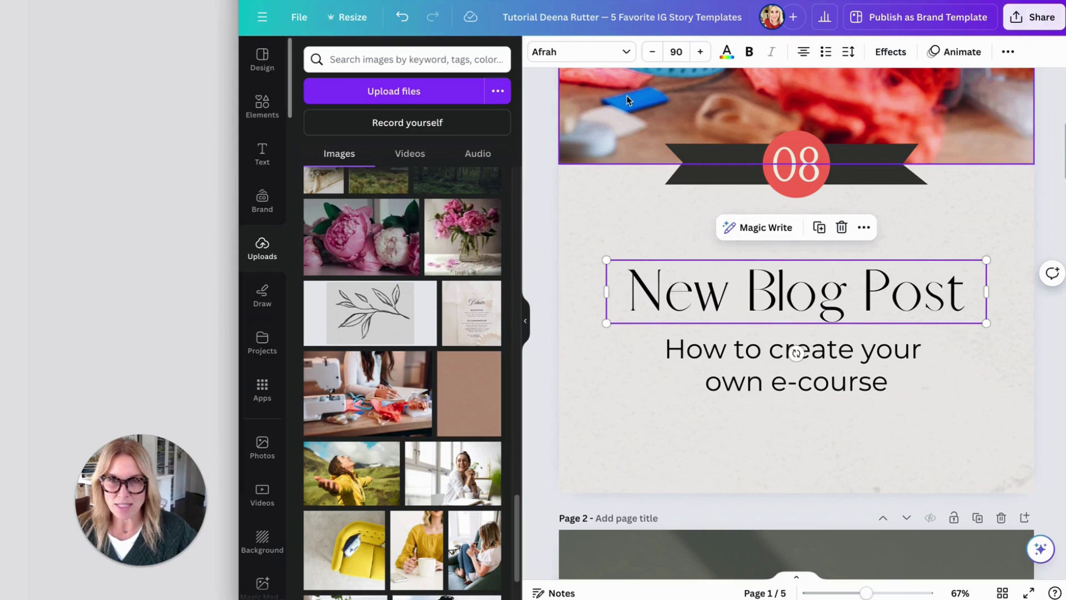
left_click(624, 53)
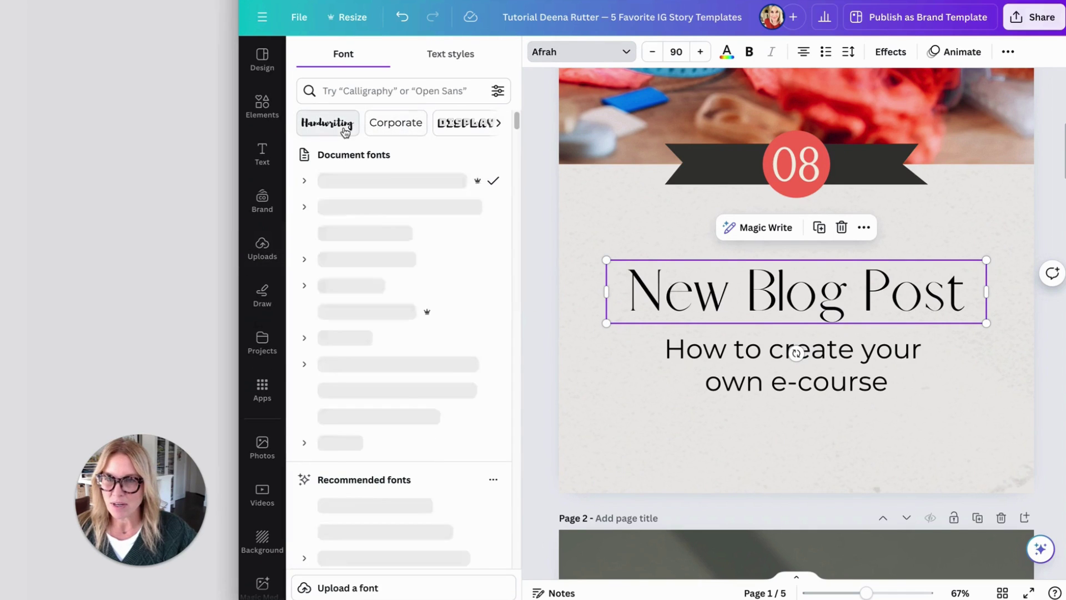
scroll(518, 135, "down", 3)
left_click_drag(517, 135, 518, 138)
scroll(517, 143, "down", 3)
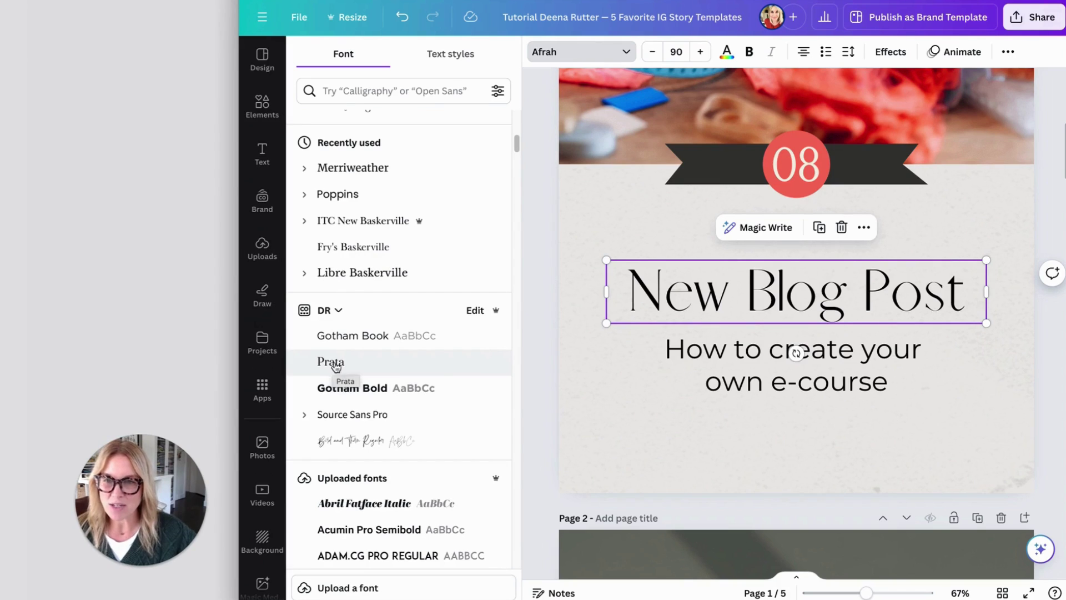
left_click(335, 365)
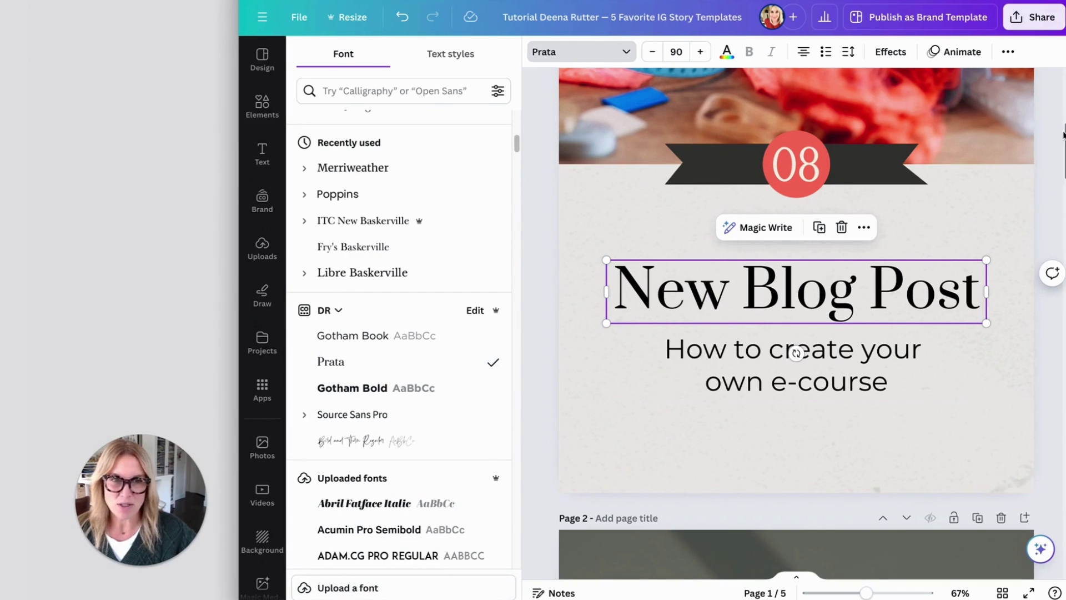
Step: Set the e-course subtitle in the brand font Gotham Book
left_click(721, 366)
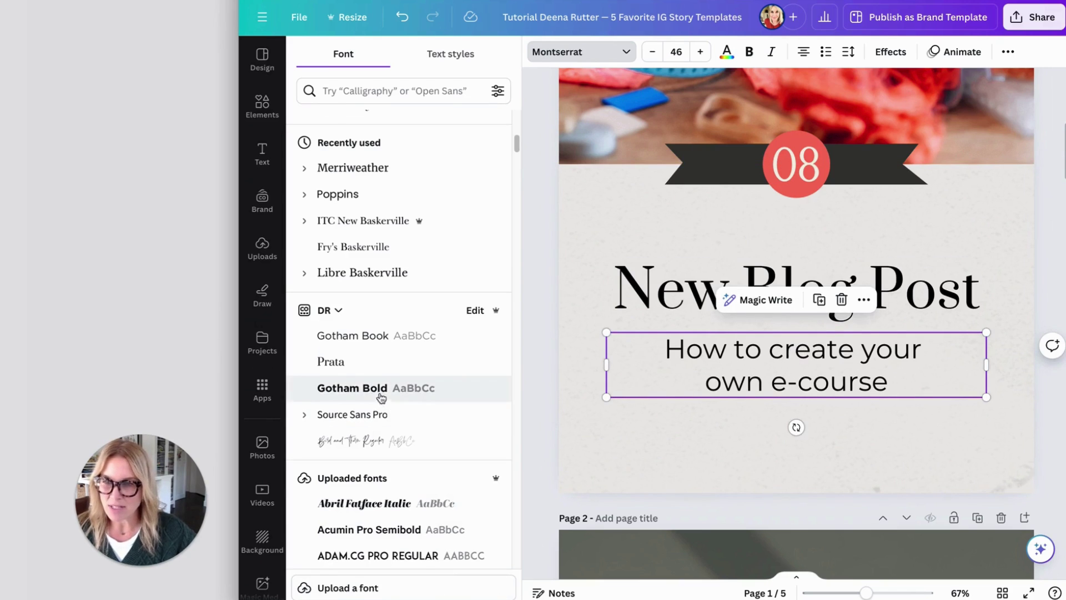
left_click(352, 336)
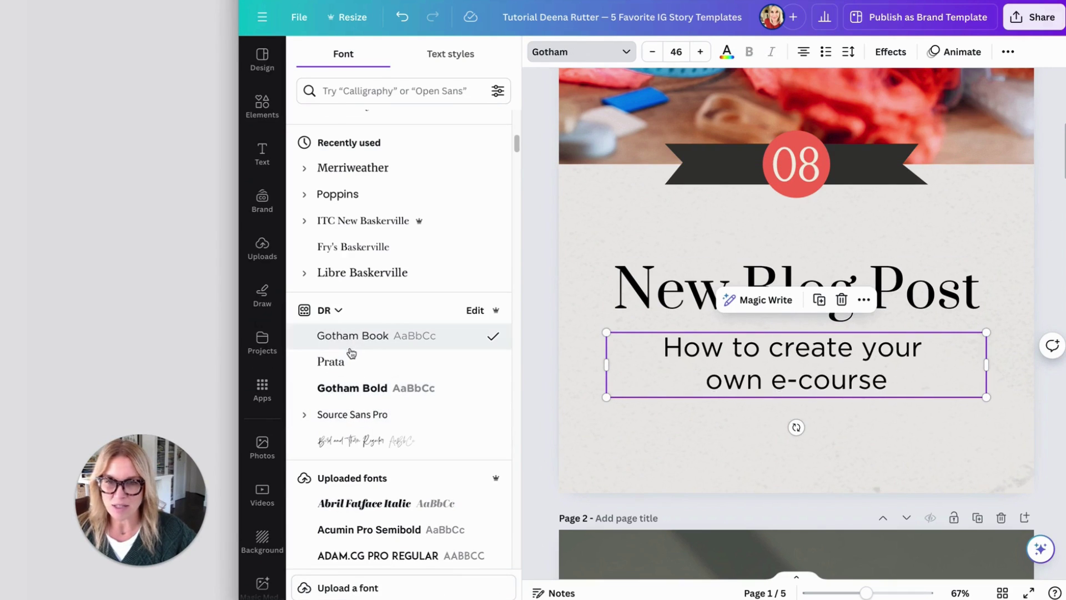
scroll(1055, 233, "down", 10)
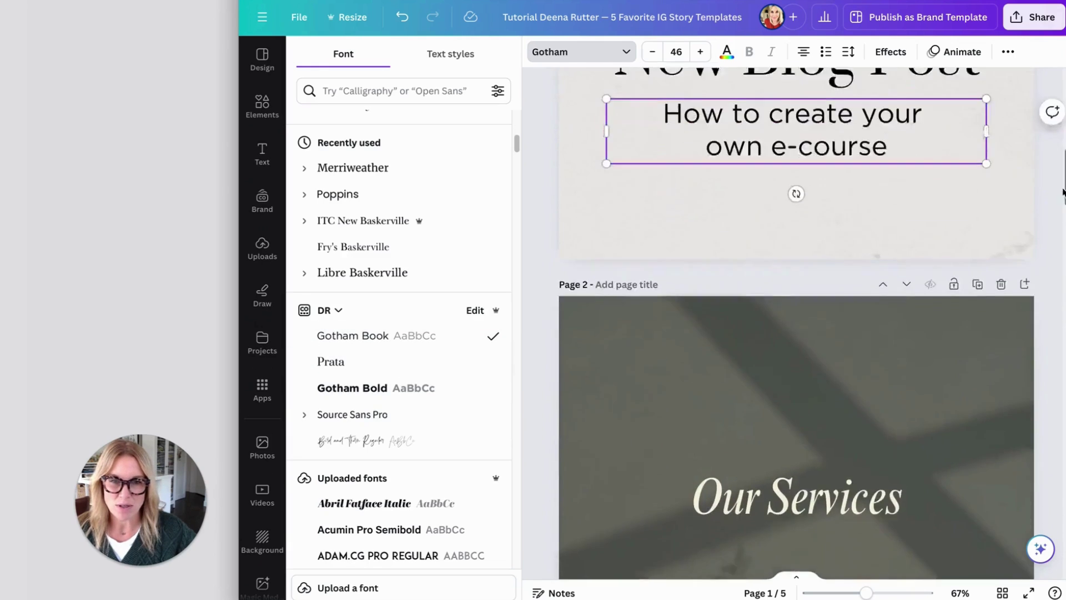
Step: Set the Our Services heading in Prata and reduce its size to 79.9
left_click(796, 233)
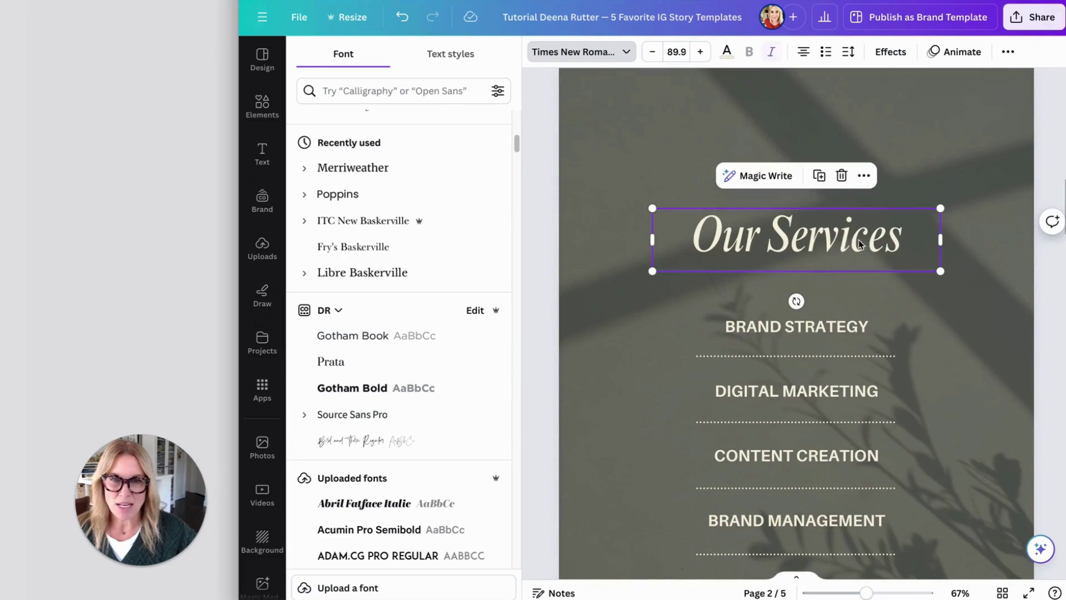
left_click(330, 361)
left_click(652, 51)
left_click(651, 52)
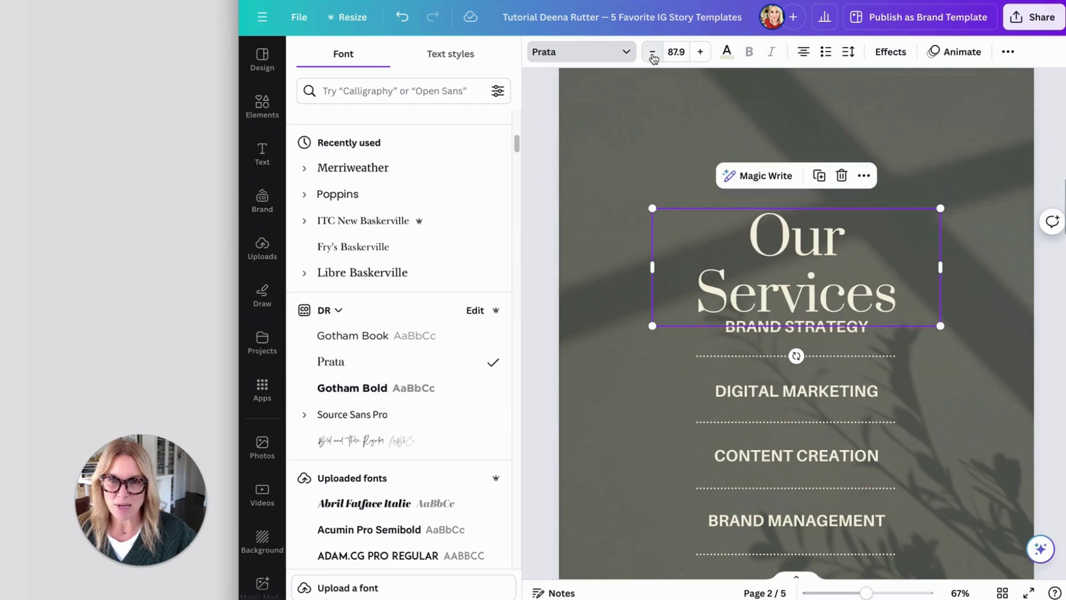
left_click(651, 52)
left_click(652, 52)
left_click(651, 52)
left_click(652, 52)
left_click(652, 51)
left_click(652, 51)
left_click(652, 51)
left_click(651, 52)
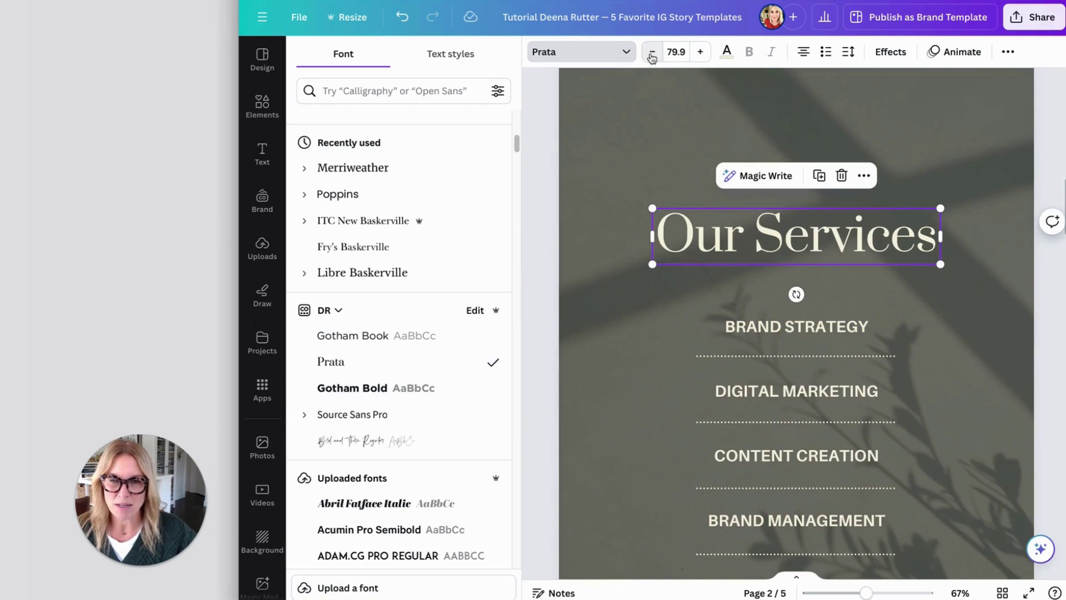
left_click(651, 52)
left_click(652, 52)
Step: Apply Gotham Bold to BRAND STRATEGY and all matching service lines, then show the page grid
left_click(806, 331)
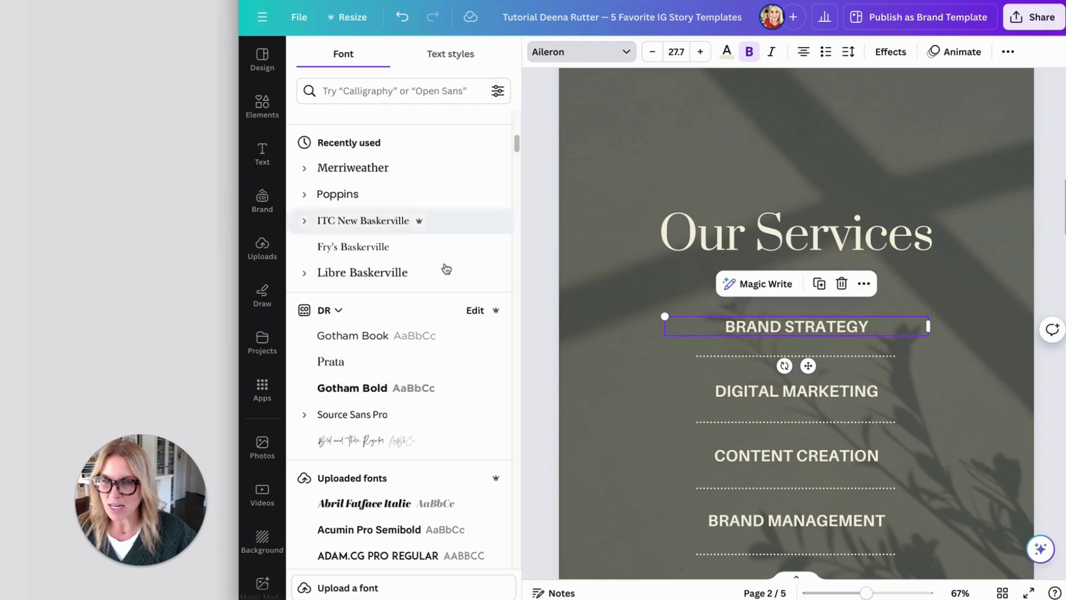
left_click(368, 391)
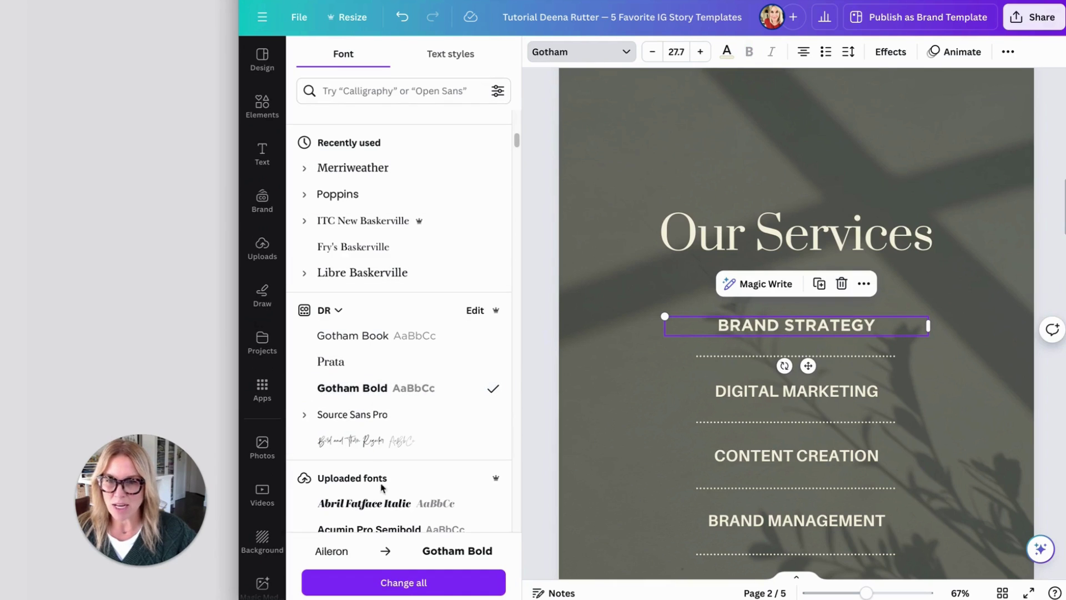
left_click(404, 583)
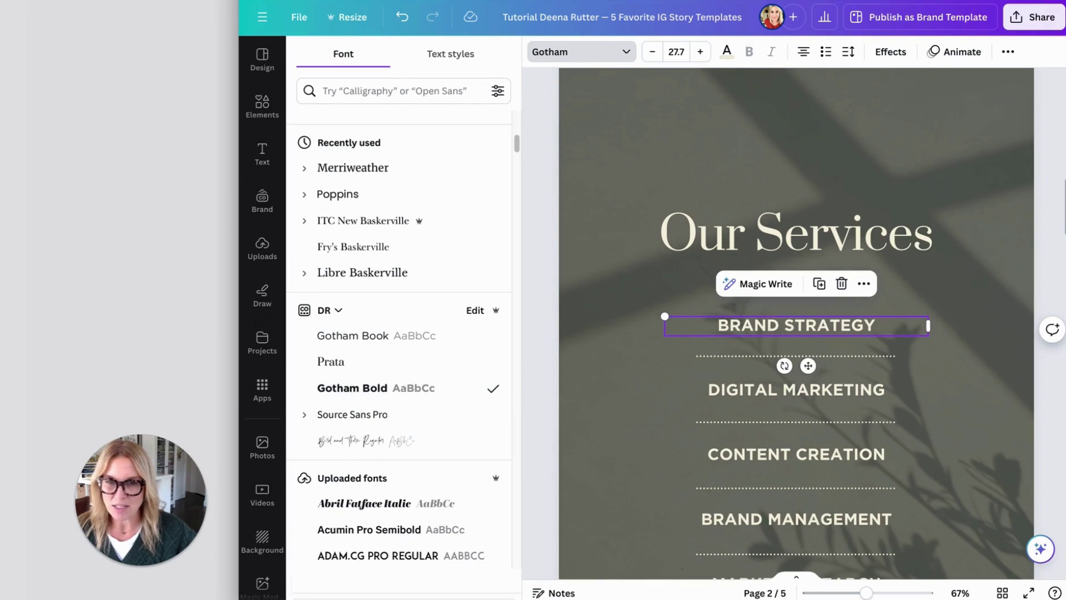
scroll(833, 333, "down", 2)
left_click(1002, 592)
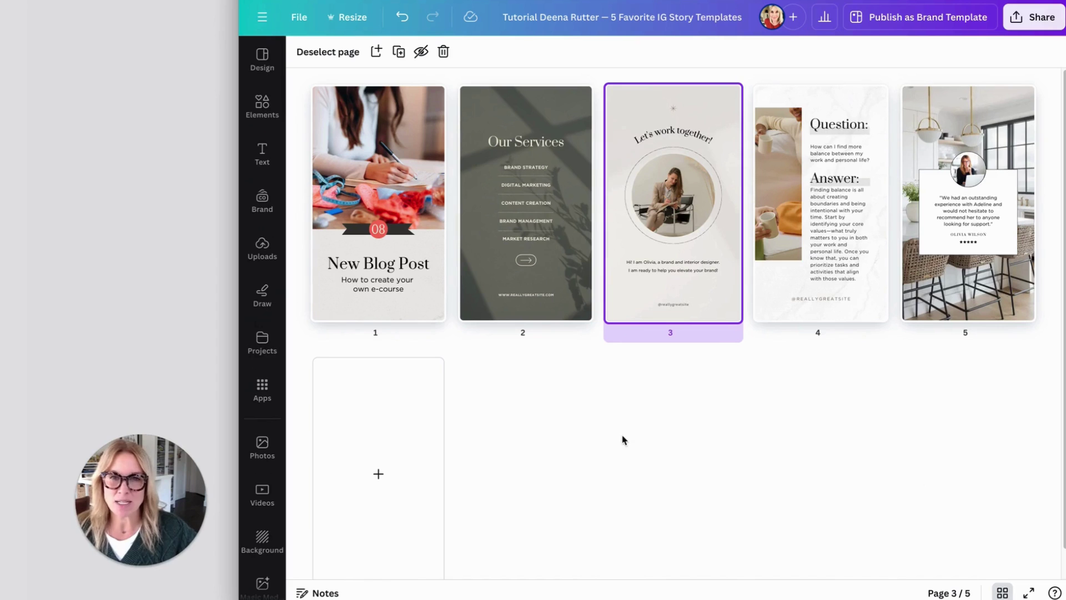
Step: Download only Page 1 and Page 3 as PNG files at 1,080 × 1,920 px
left_click(716, 469)
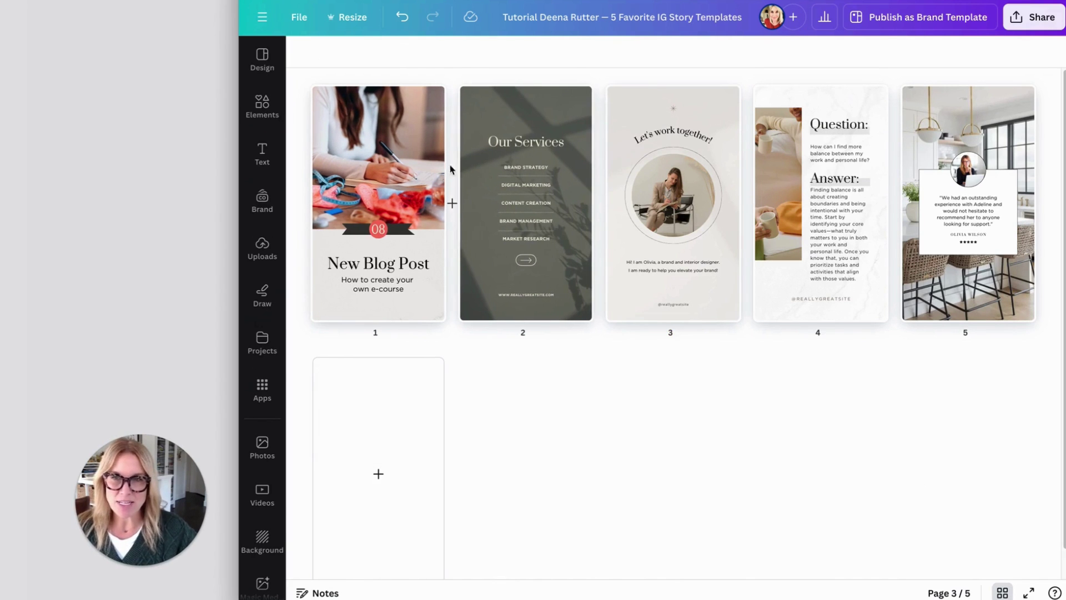
left_click(1033, 17)
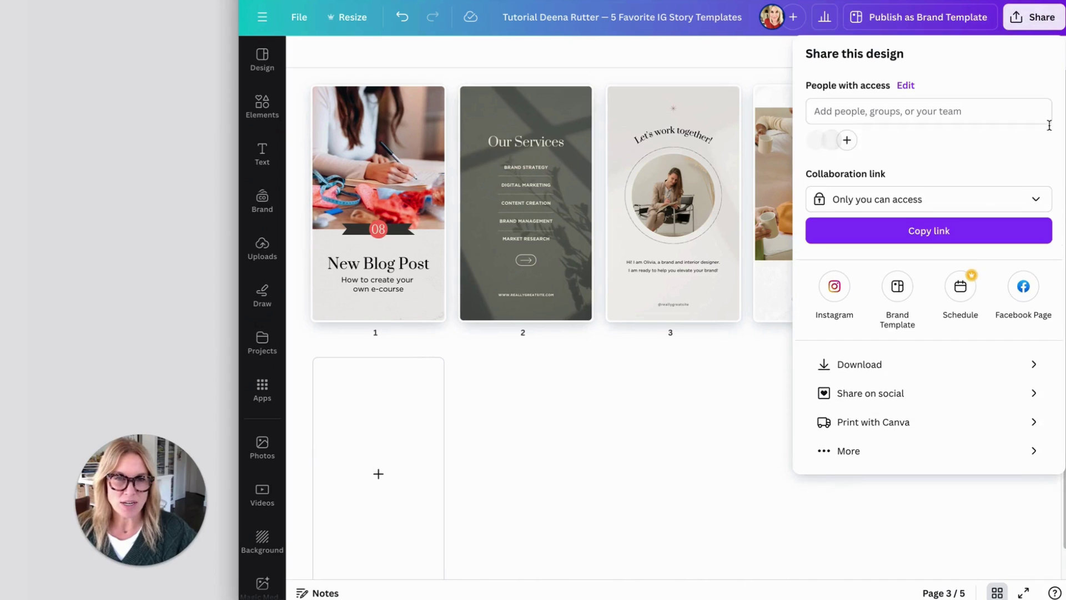
left_click(854, 367)
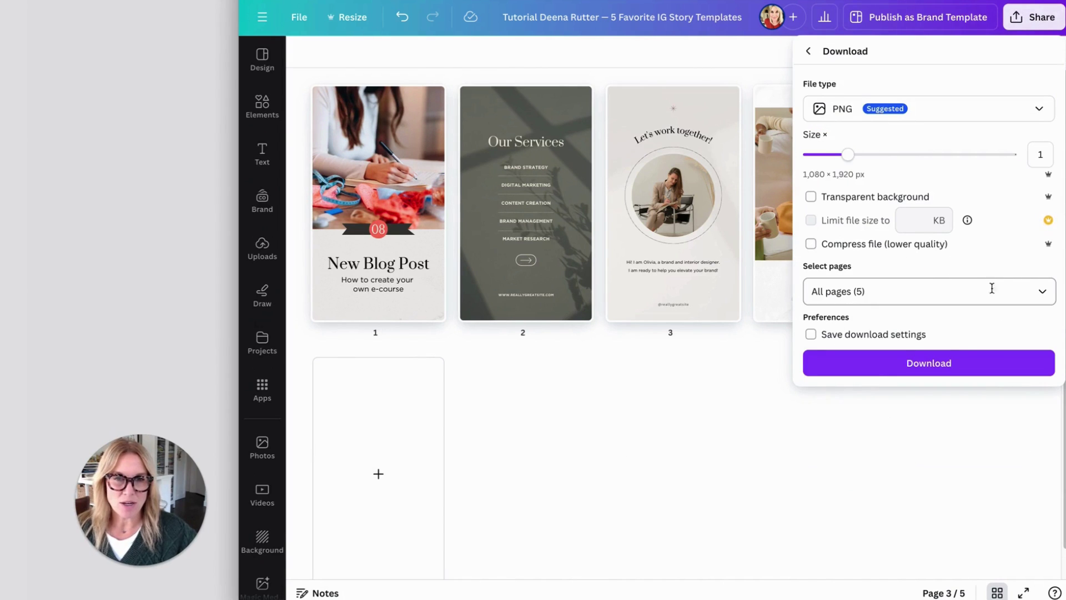
left_click(1040, 292)
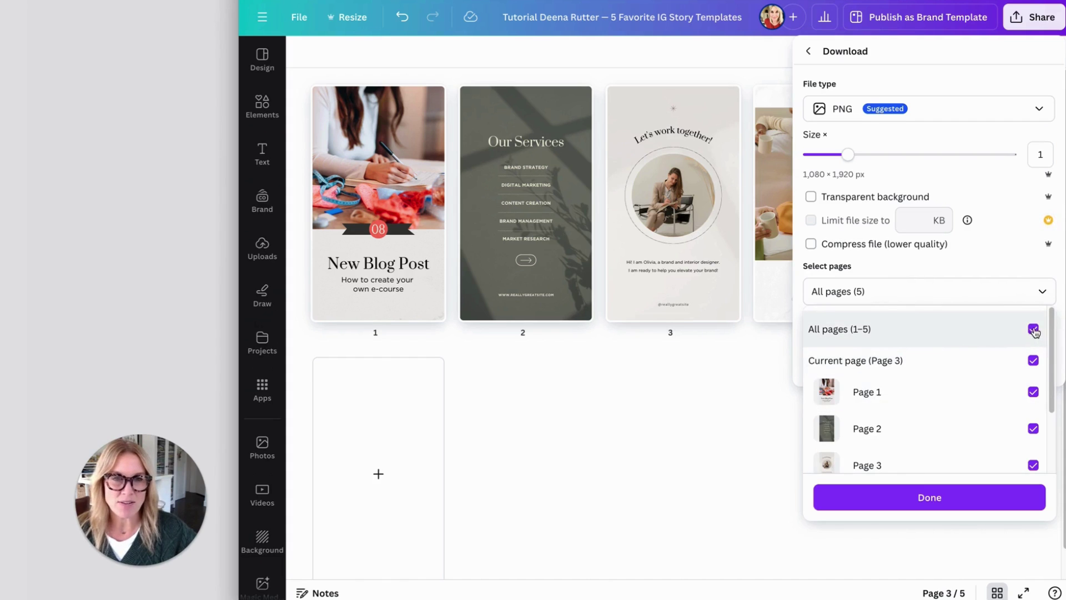
left_click(1034, 330)
scroll(1051, 355, "down", 1)
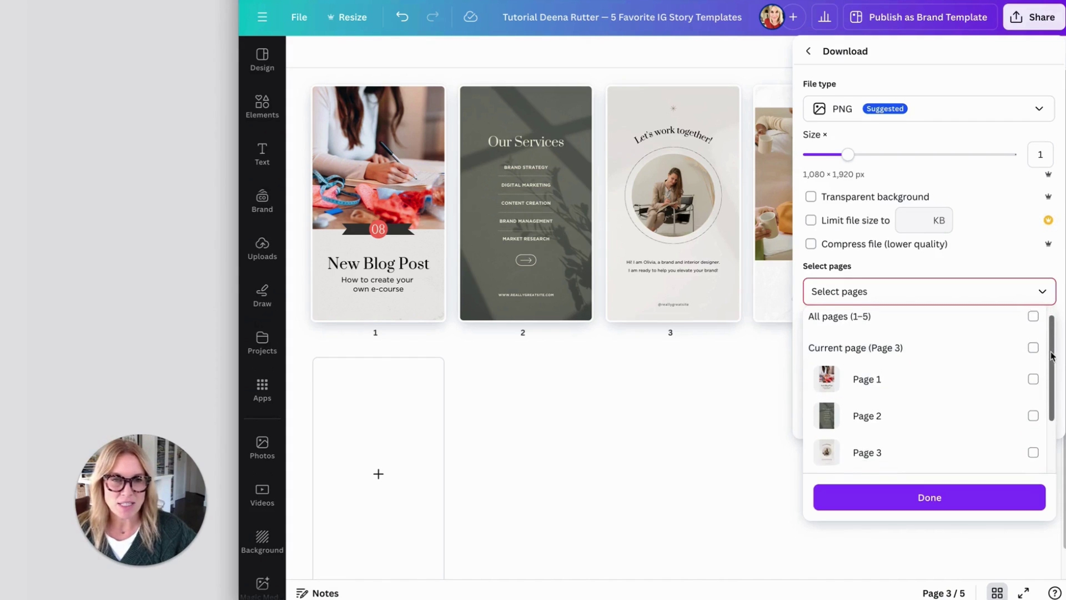
scroll(1051, 355, "down", 1)
left_click(1031, 345)
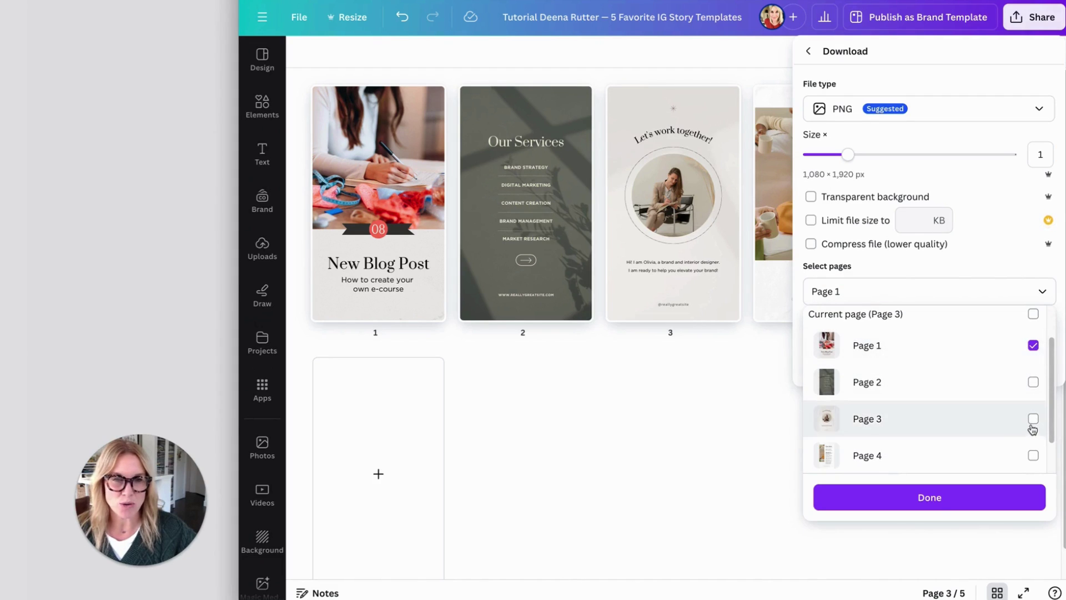
left_click(1033, 419)
left_click(928, 501)
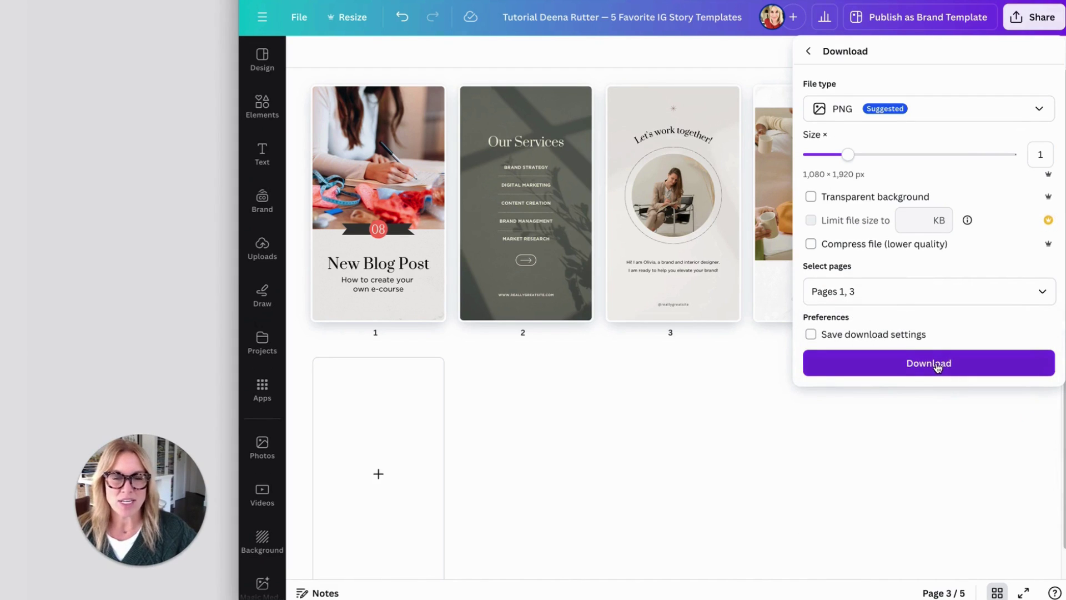
left_click(935, 363)
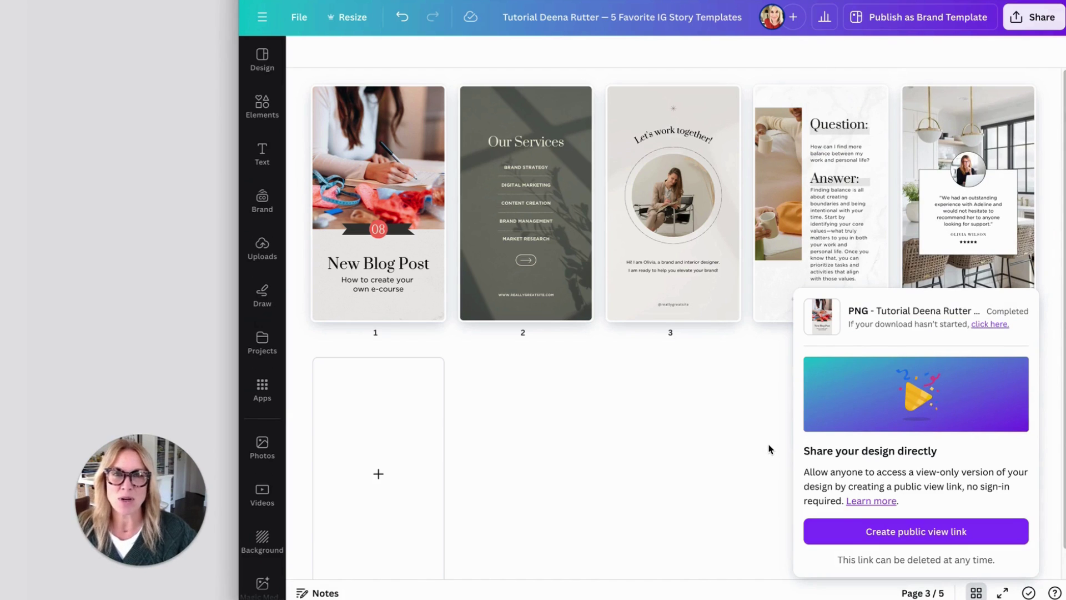
Step: Dismiss the download notice and the Share your design directly card by clicking empty canvas
left_click(719, 470)
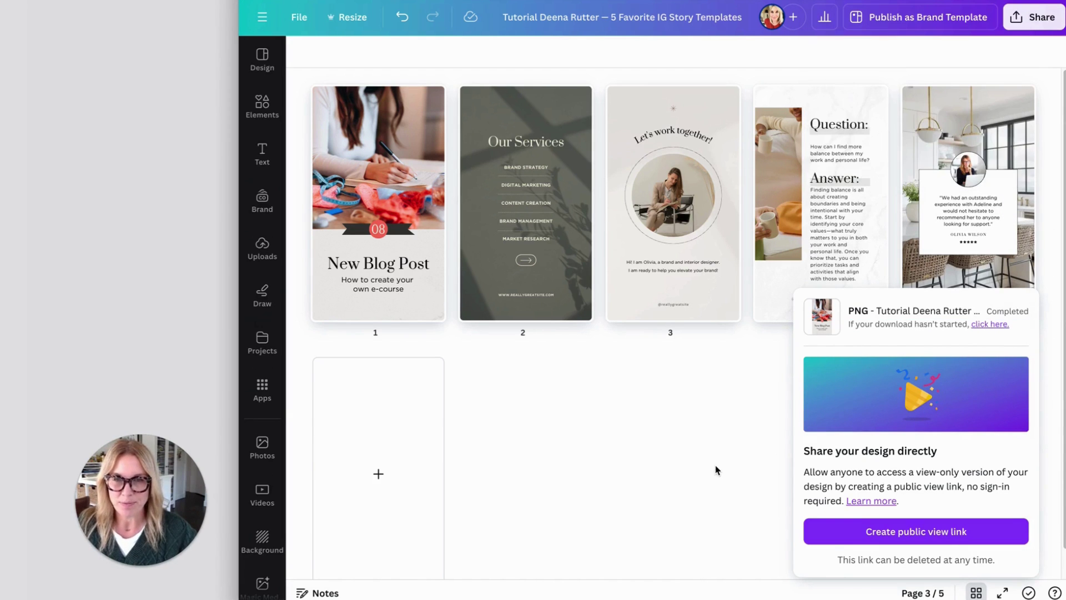